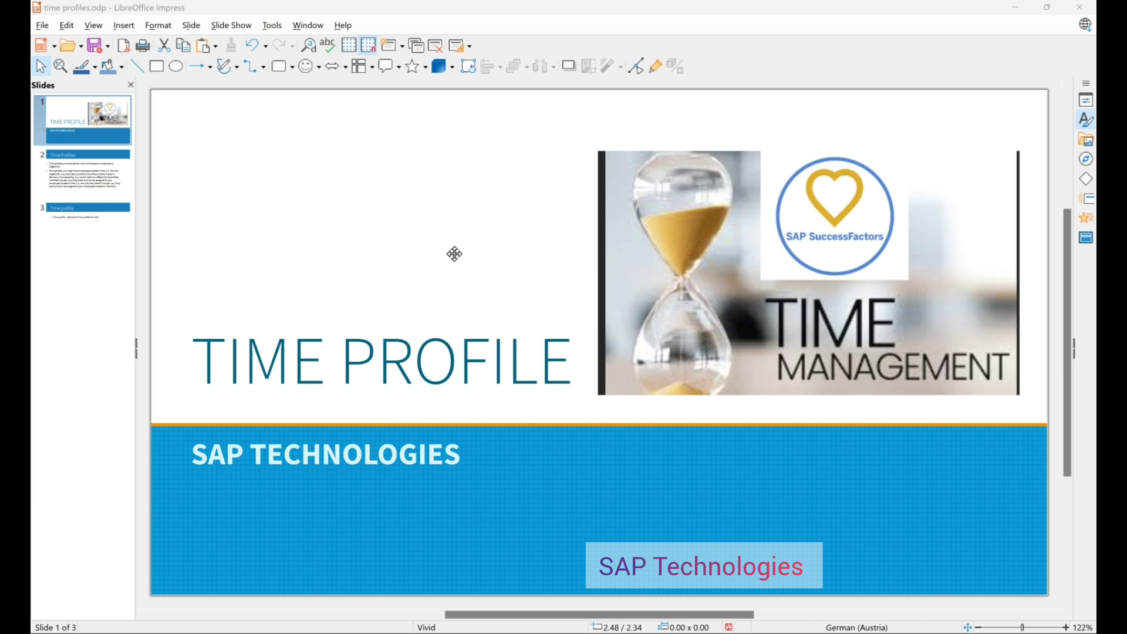
Step: Advance through slide 2 to slide 3, 'Time profile – Standard Time profile for USA'
click(82, 173)
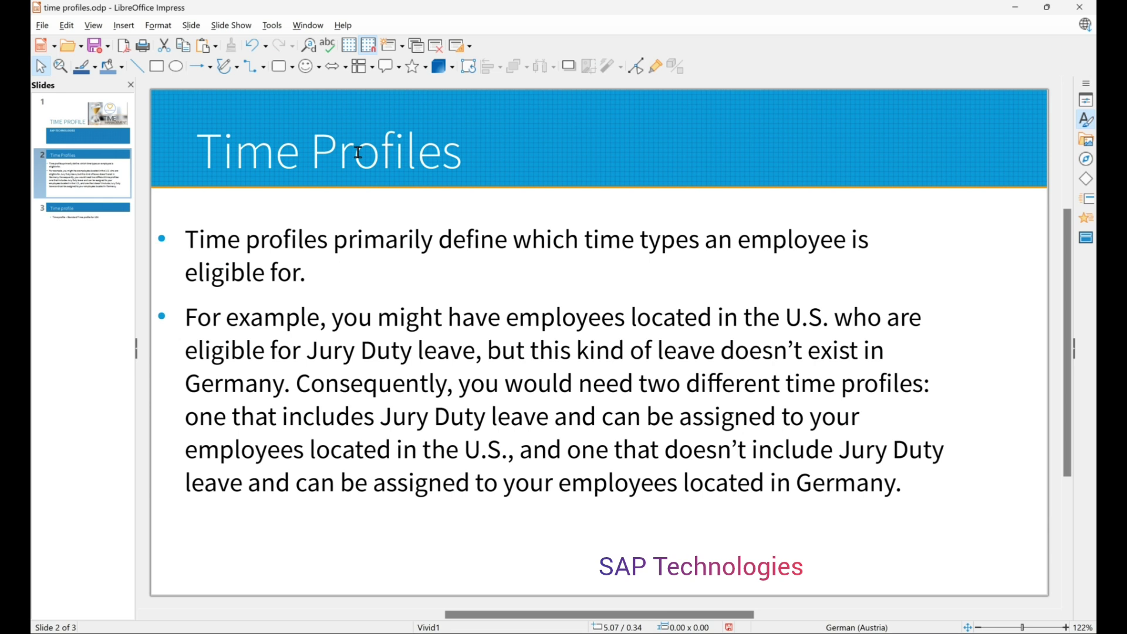
click(69, 222)
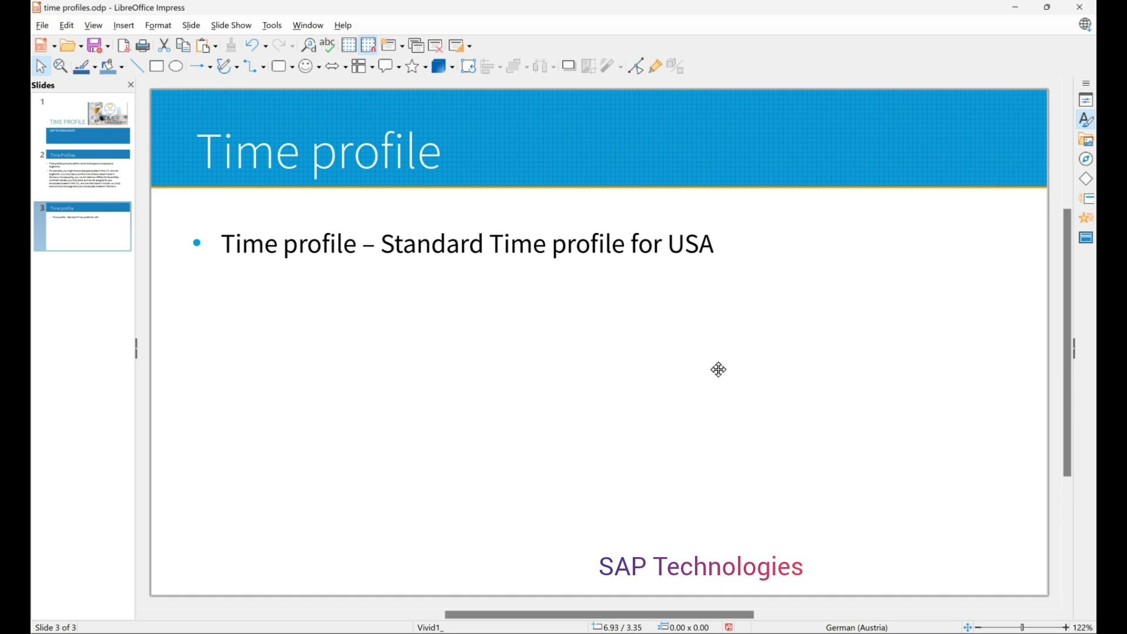
Step: Search SuccessFactors for 'manage time off' and open Manage Time Off Structures
click(665, 628)
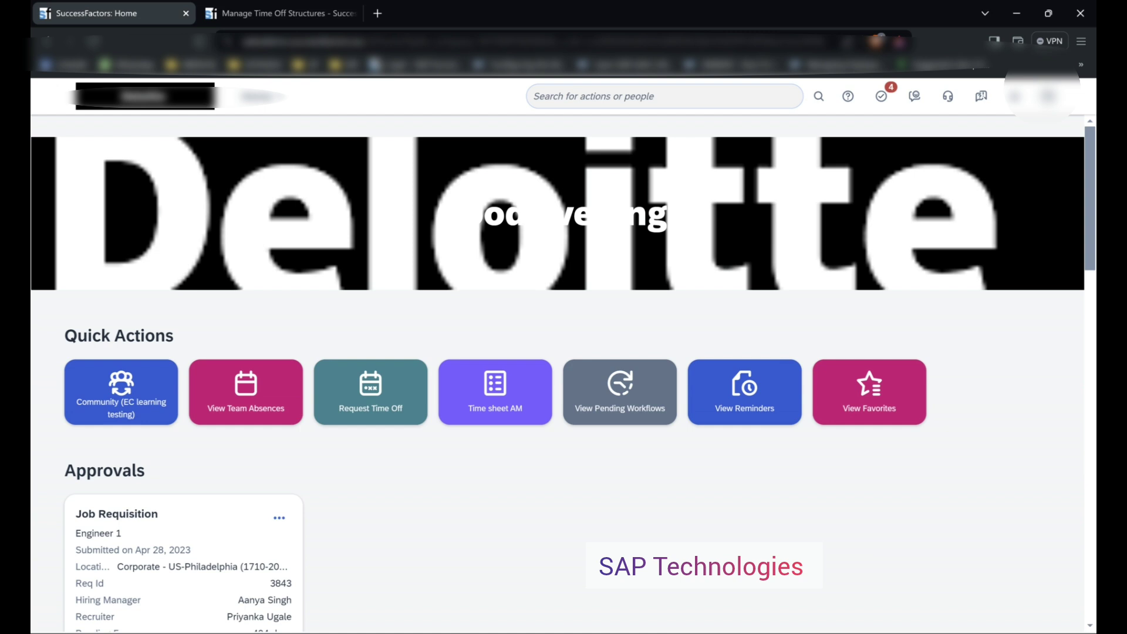
click(598, 97)
text(m)
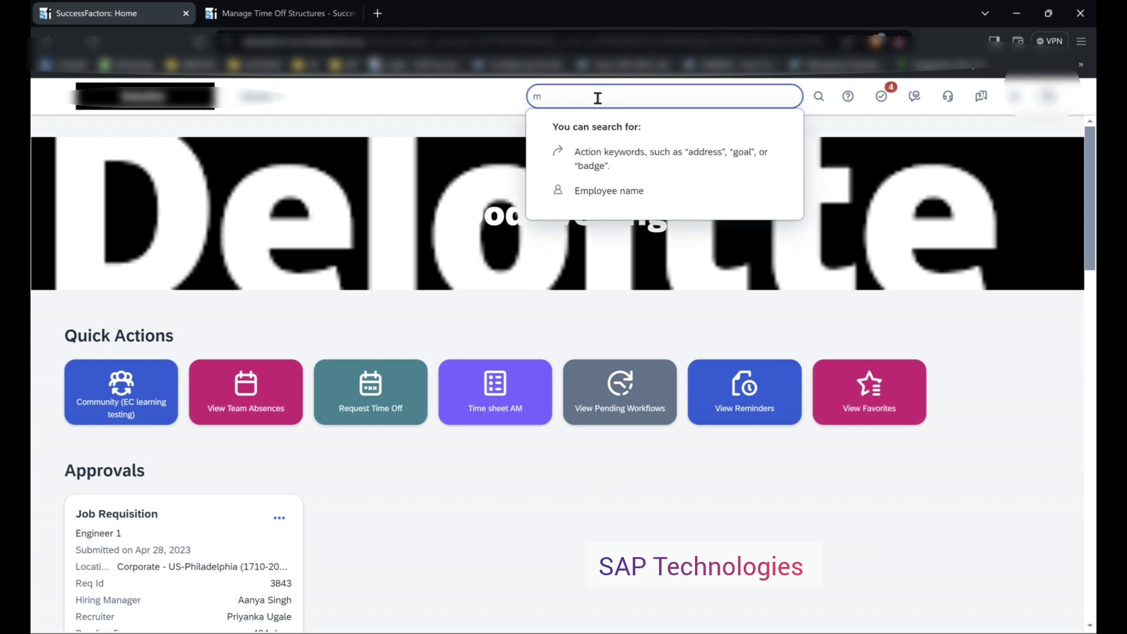
text(anage ti)
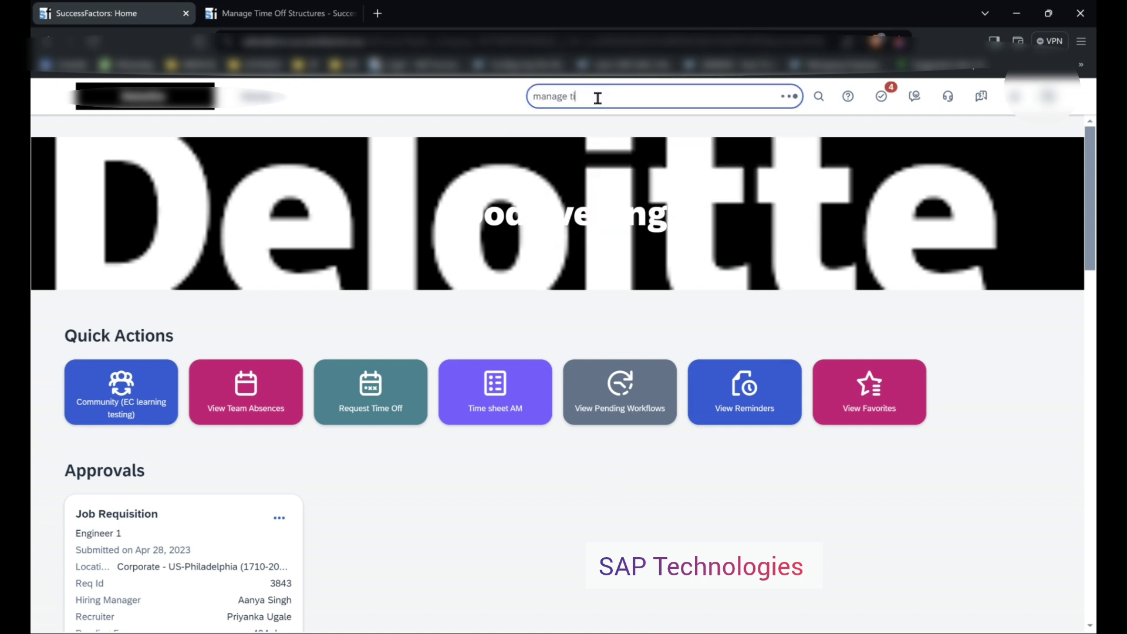
text(me off)
click(610, 152)
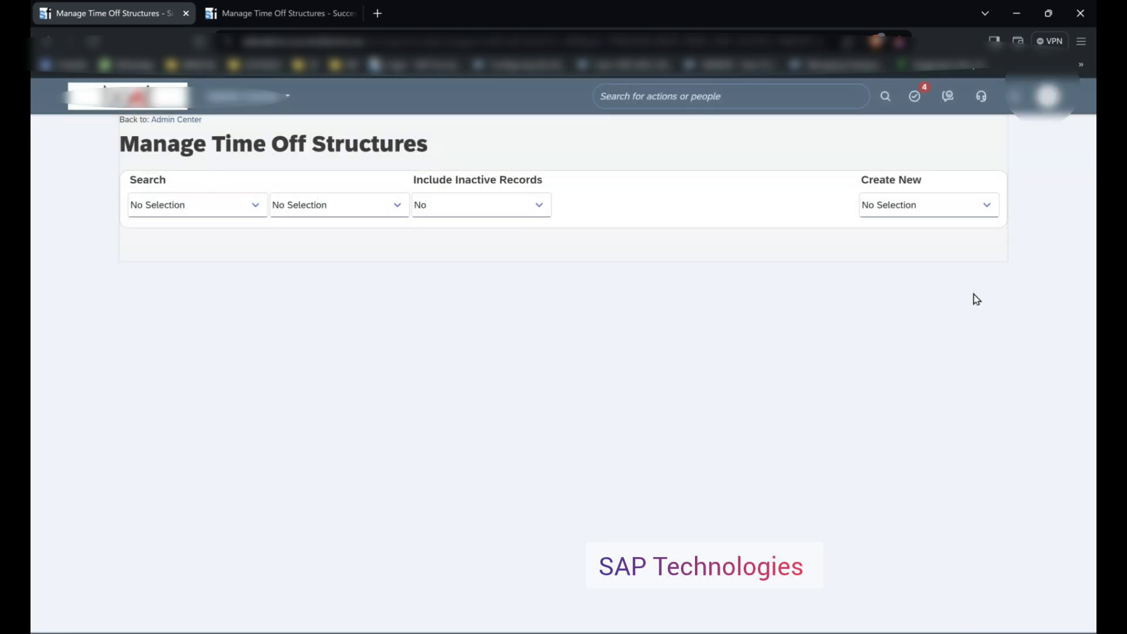
Step: Create a new Time Profile from the Create New list, filtered with 'time pro'
click(988, 211)
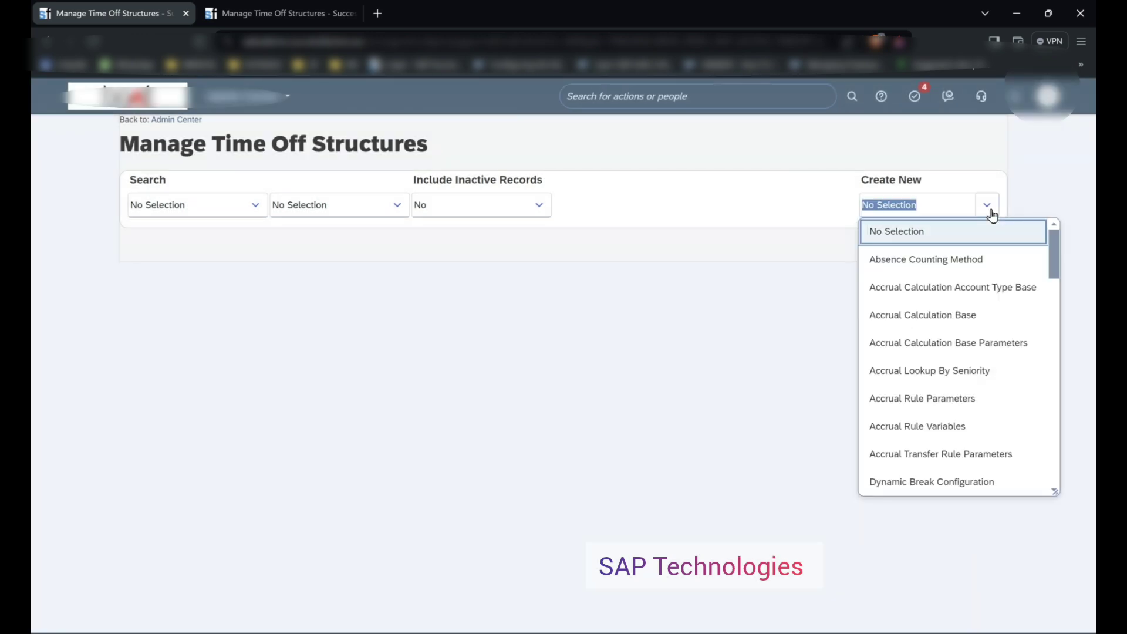
text(time pro)
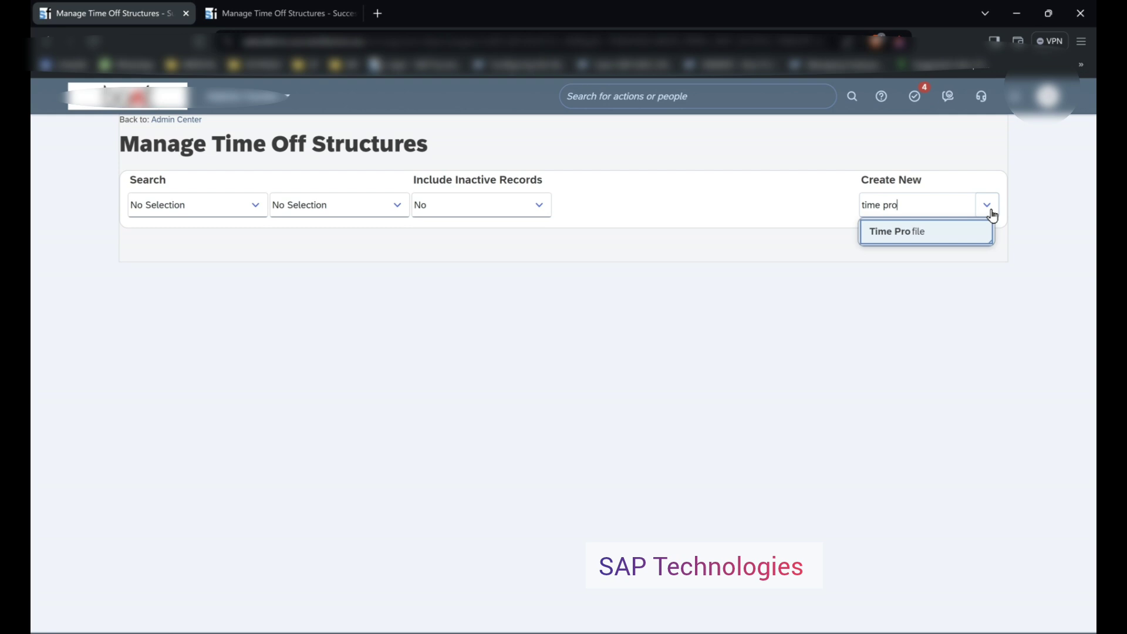
click(972, 236)
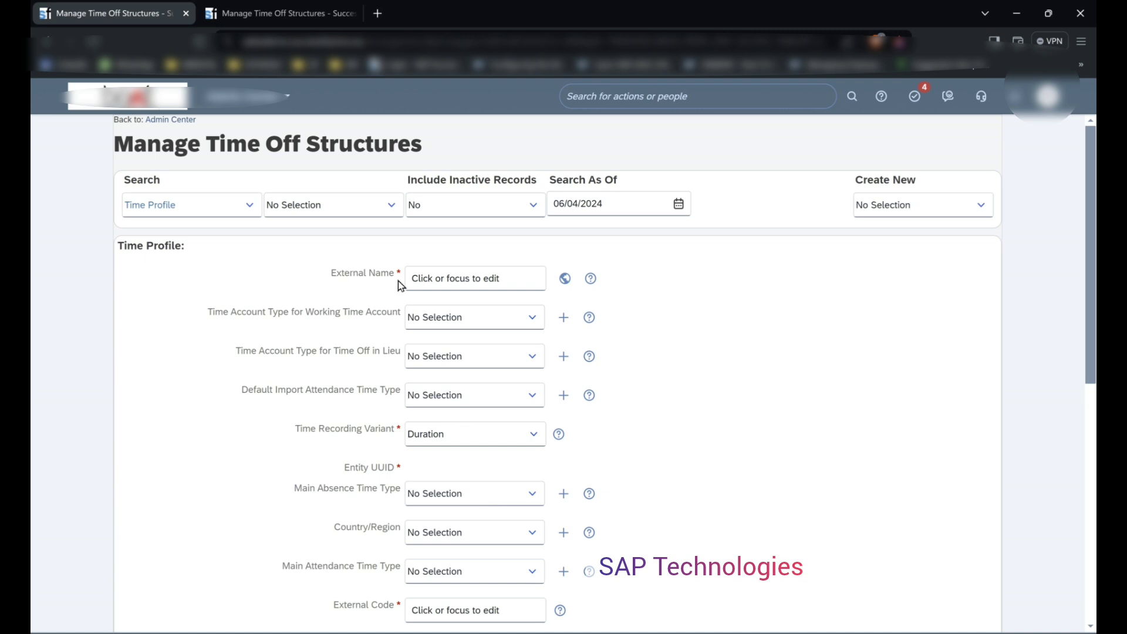
Step: Enter StandardTProfile_USA as the time profile's External Name
click(452, 290)
text(StandardTProfil)
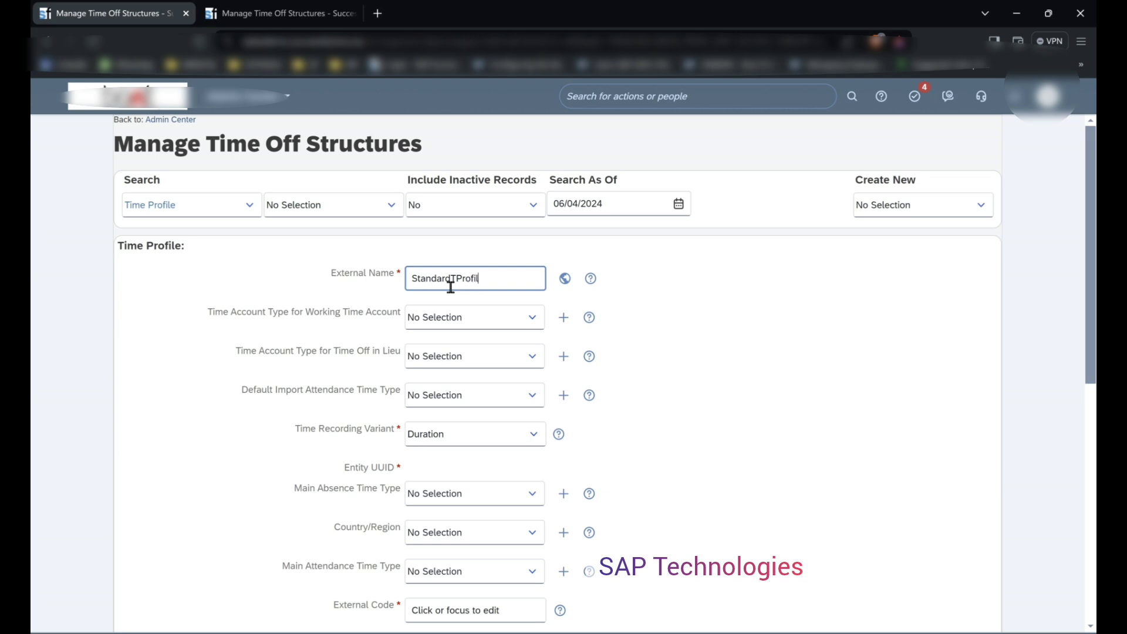
text(_USA)
Step: Set the profile's Country/Region to United States (USA) using the 'usa' search
click(533, 498)
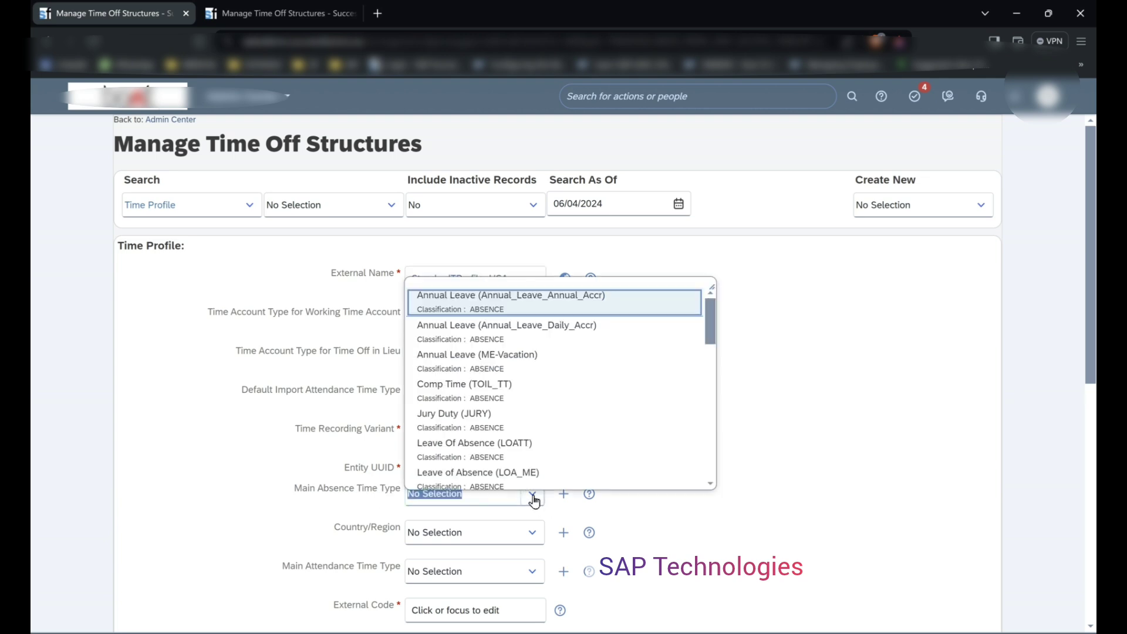
click(886, 450)
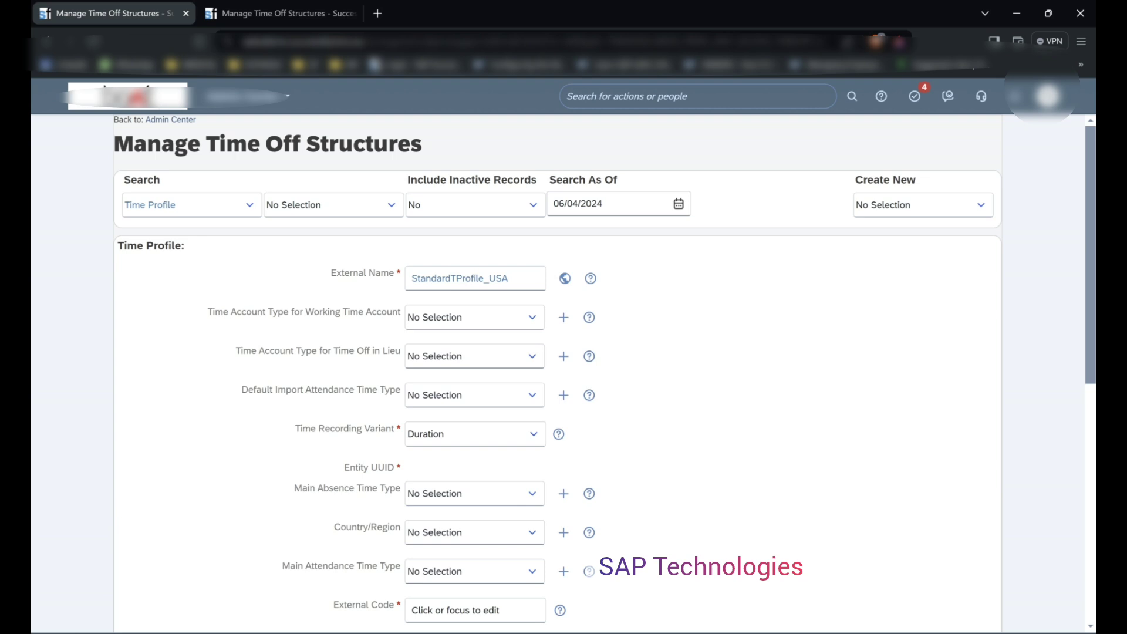
scroll(848, 462, down, 2)
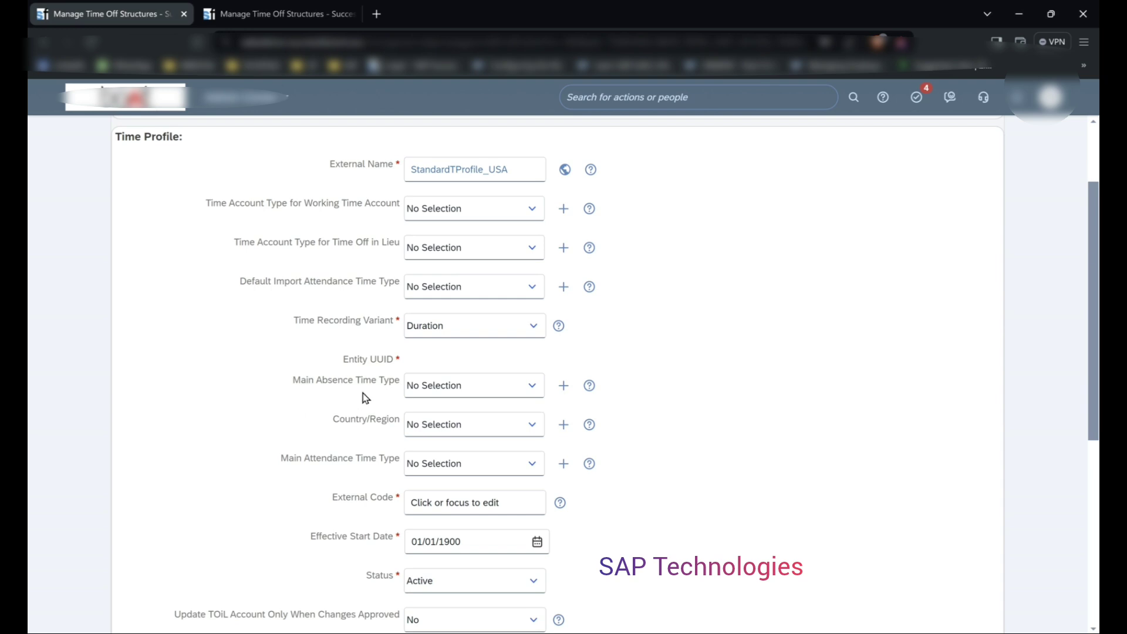
click(534, 389)
text(Vacation)
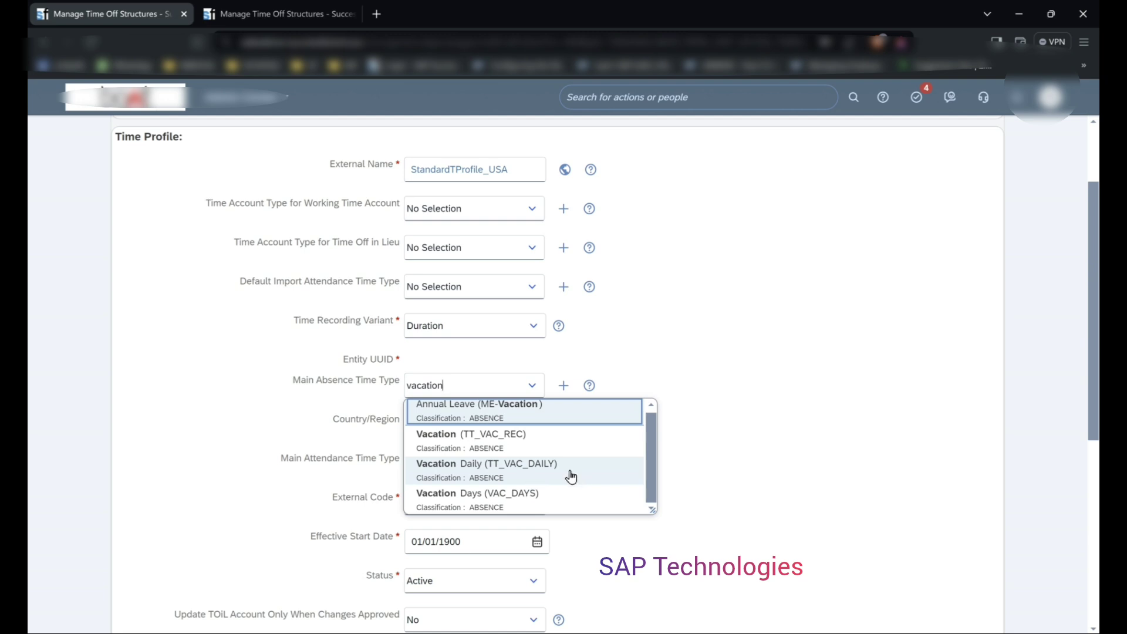
click(714, 405)
click(479, 427)
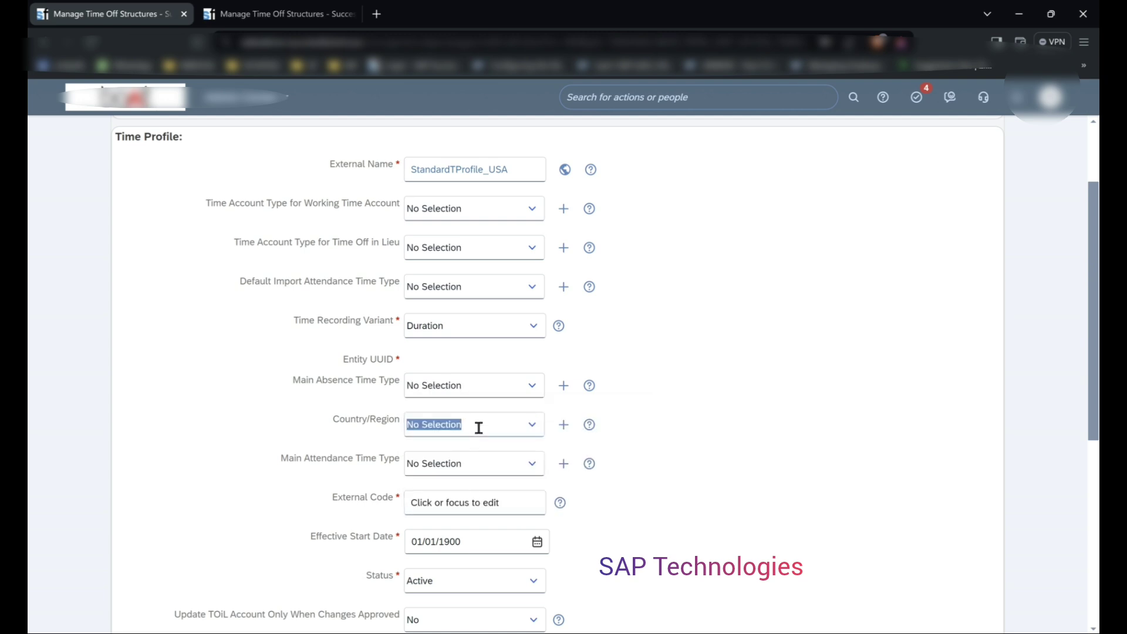
text(usa)
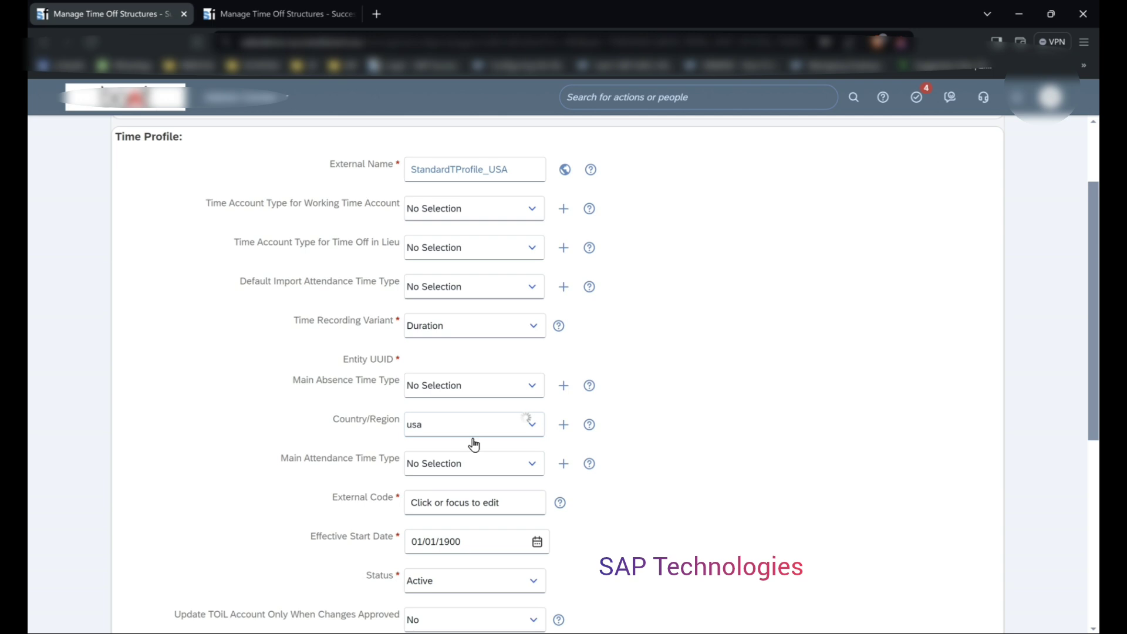
click(469, 455)
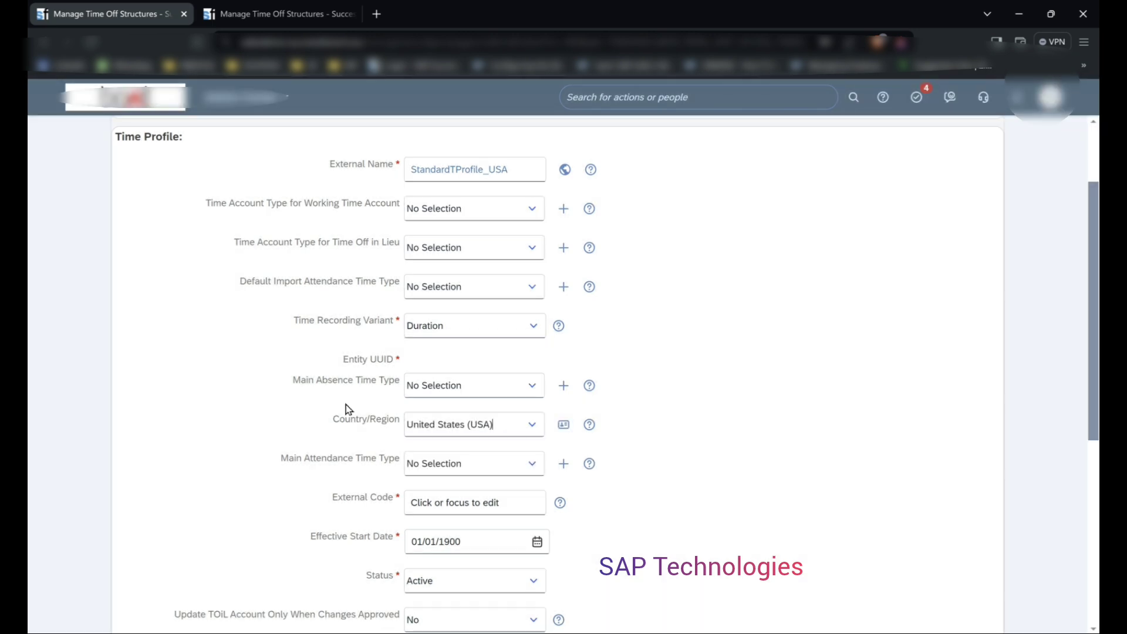
Step: Set the Main Absence Time Type to VacationLeaveUSA via a 'vacation' search
click(531, 392)
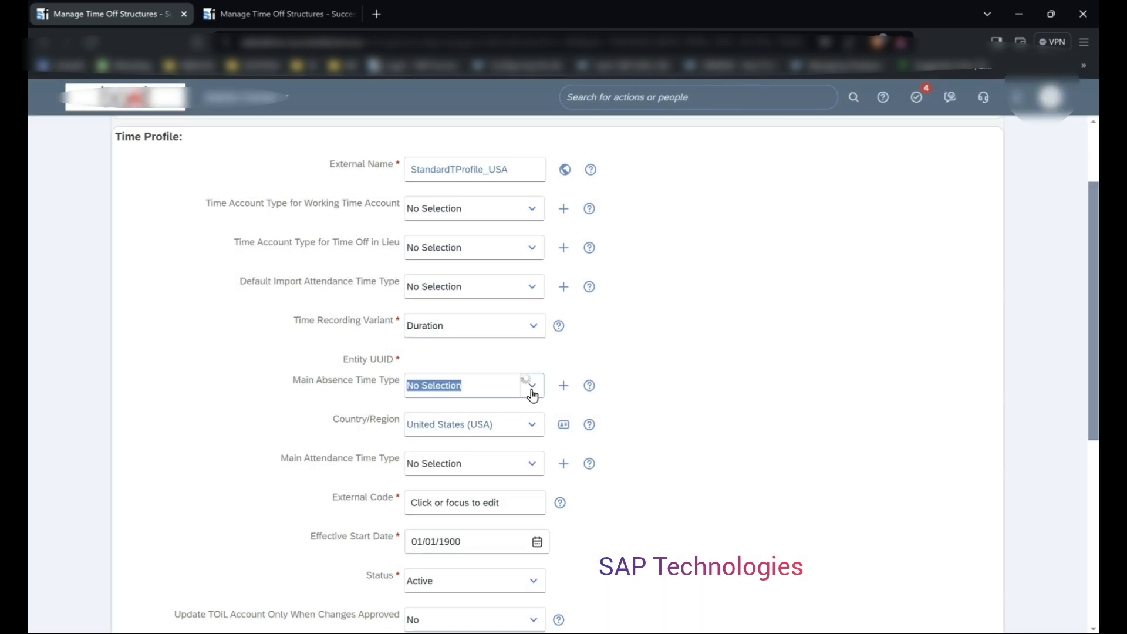
text(vacati)
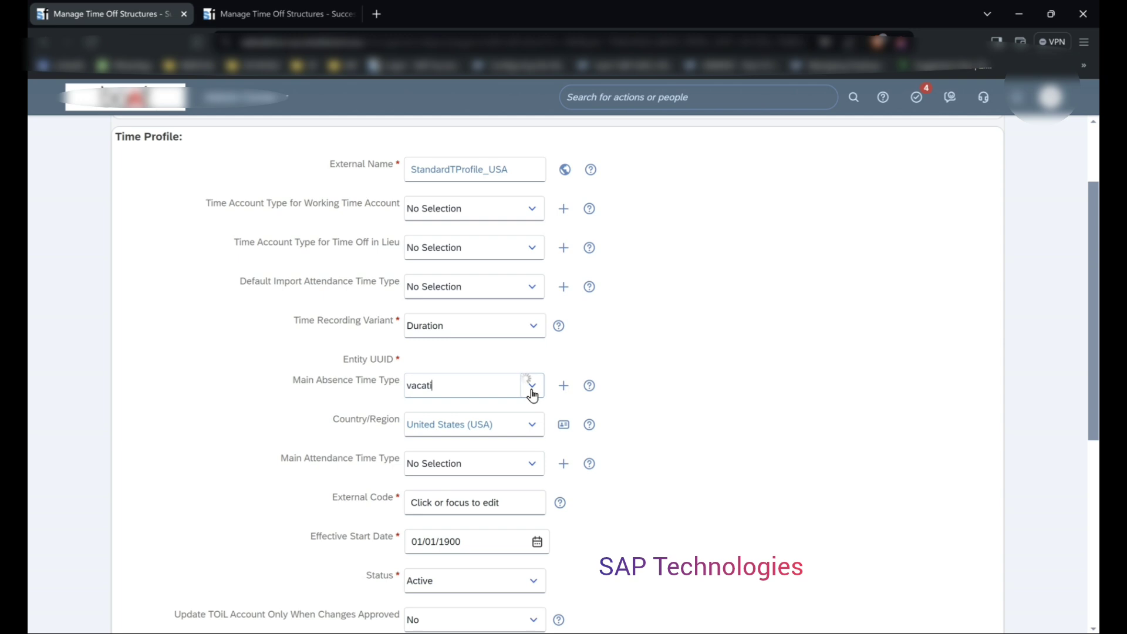
text(on)
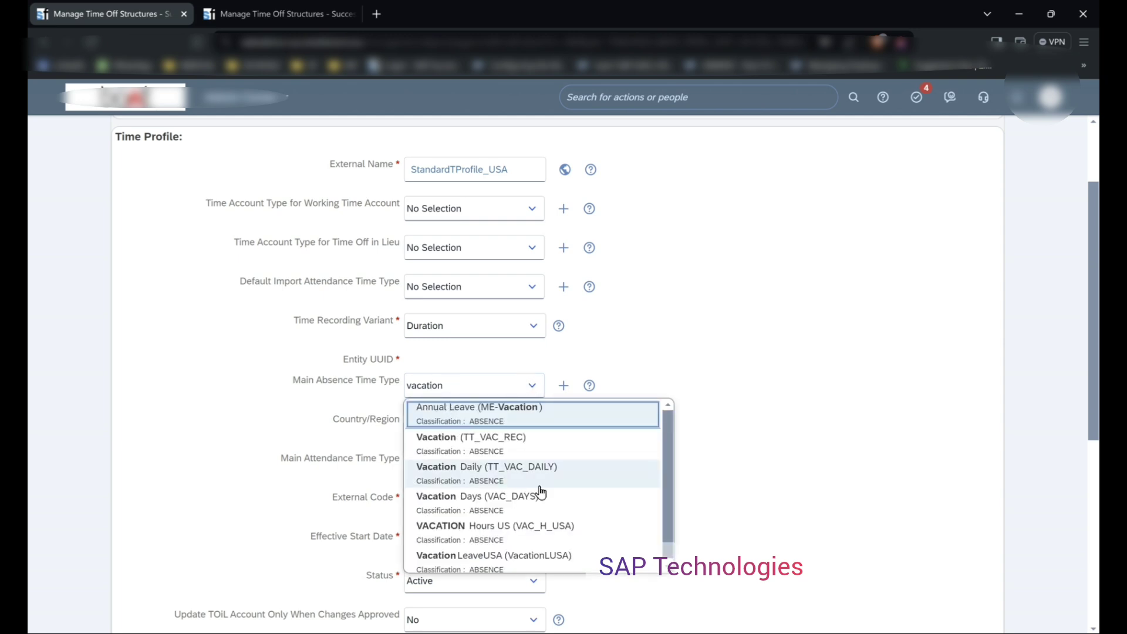
click(496, 559)
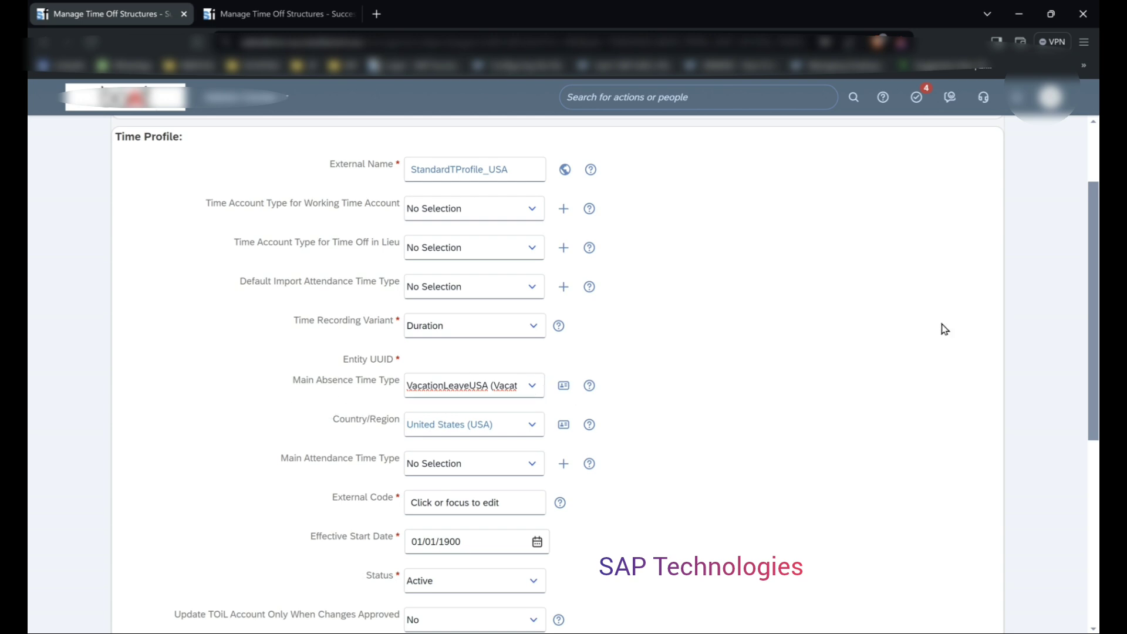
Step: Enter StandardTPro_USA as the time profile's External Code
scroll(377, 264, down, 4)
click(444, 253)
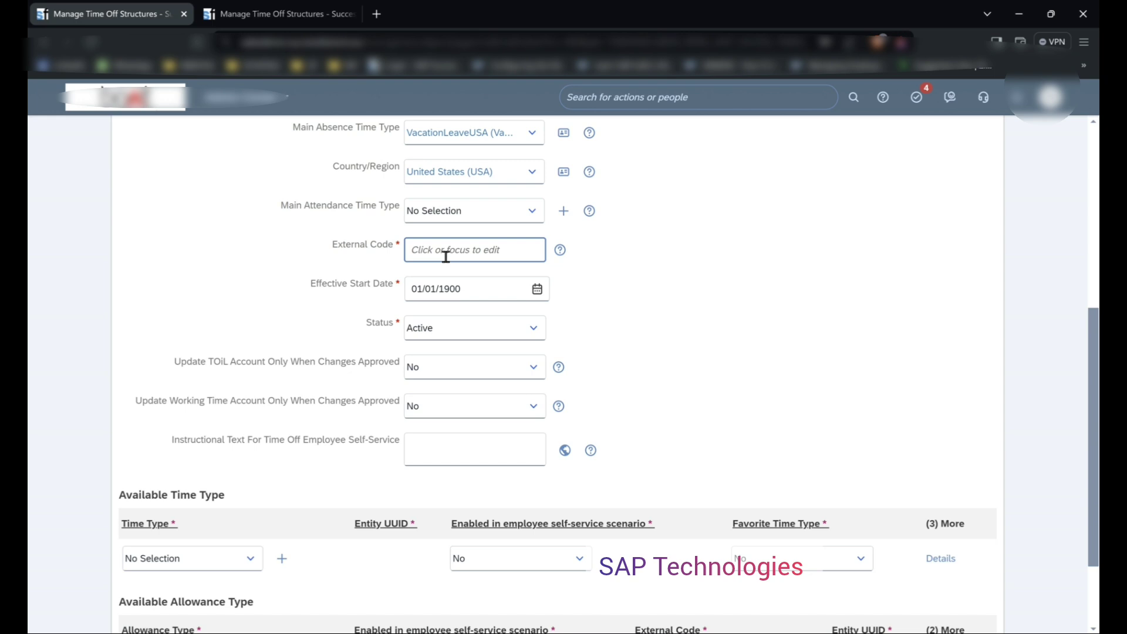
text(S)
text(tandardTPro_USA)
scroll(724, 373, down, 2)
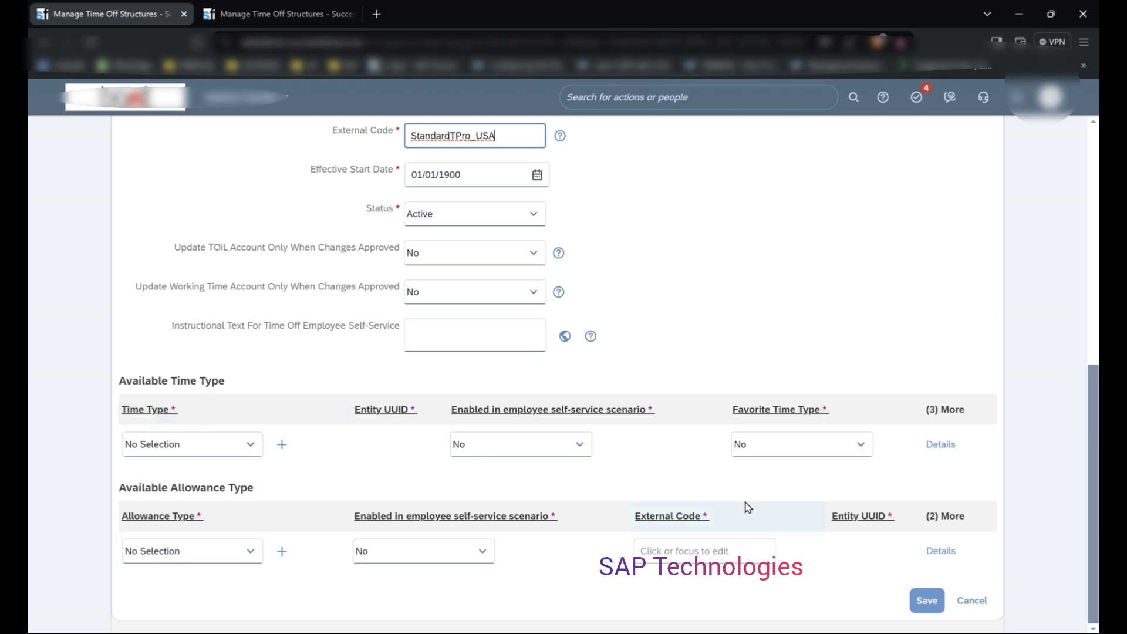
click(257, 448)
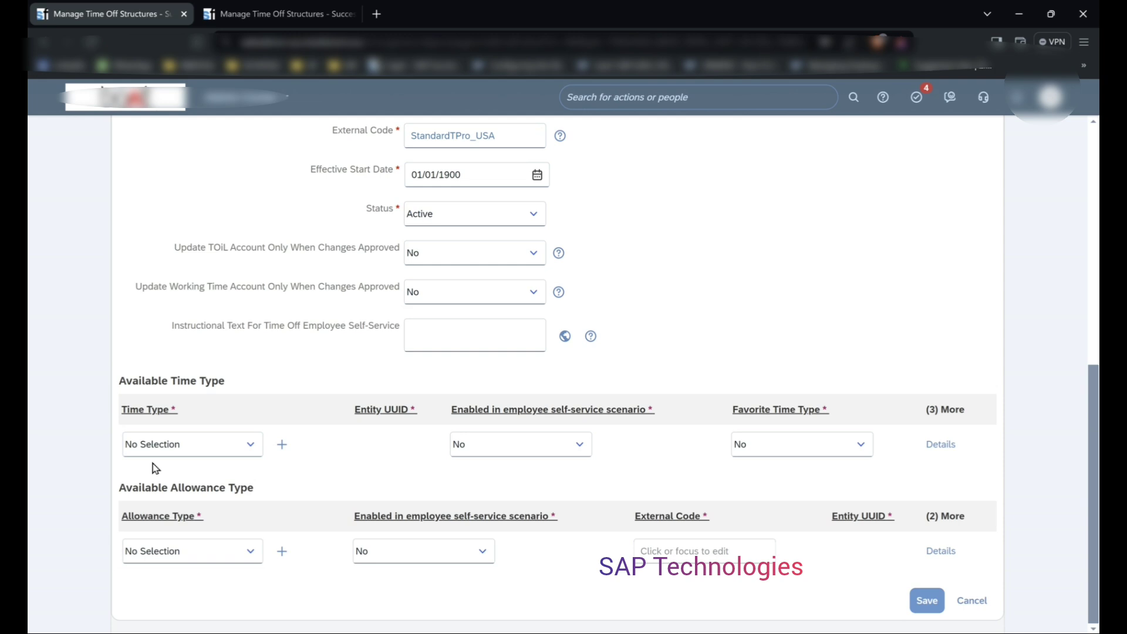
click(244, 453)
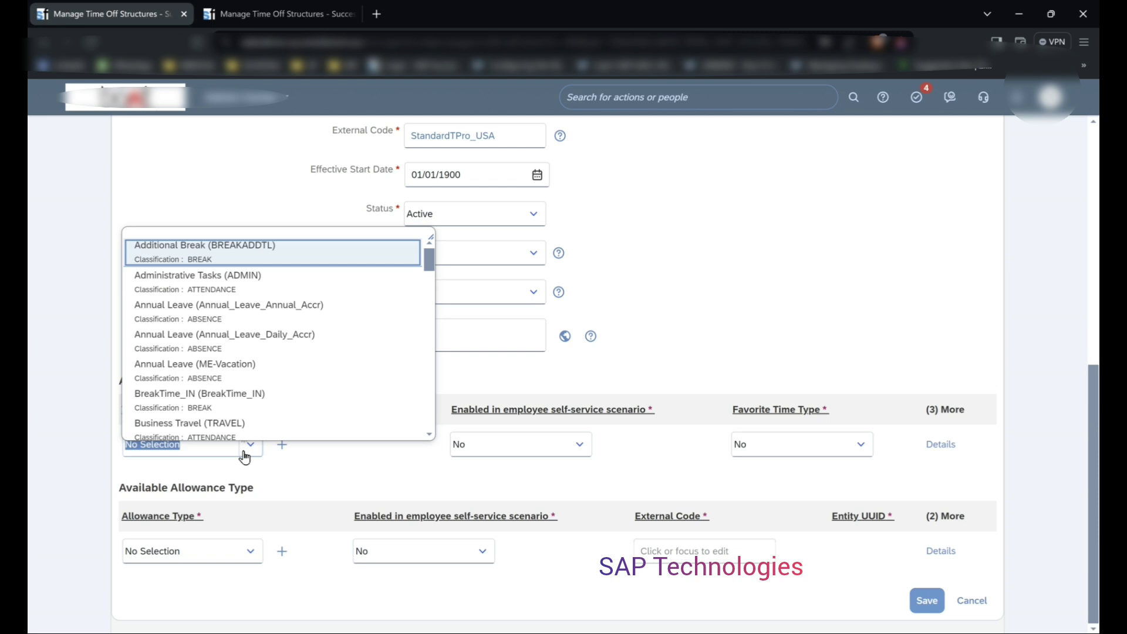
scroll(310, 339, down, 5)
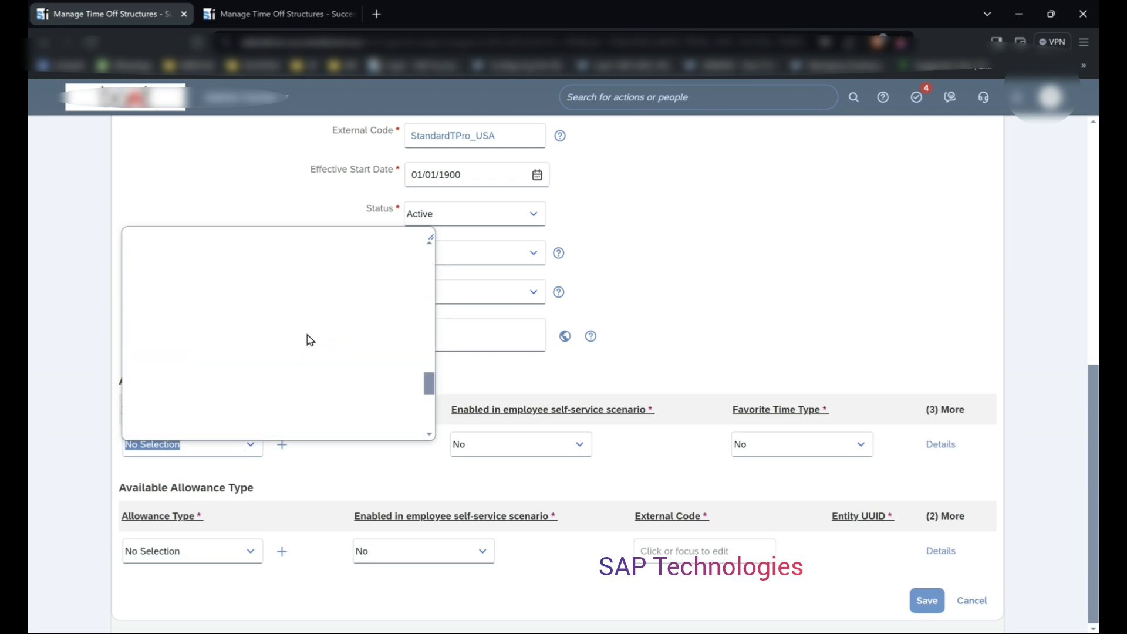
scroll(309, 340, down, 2)
click(81, 383)
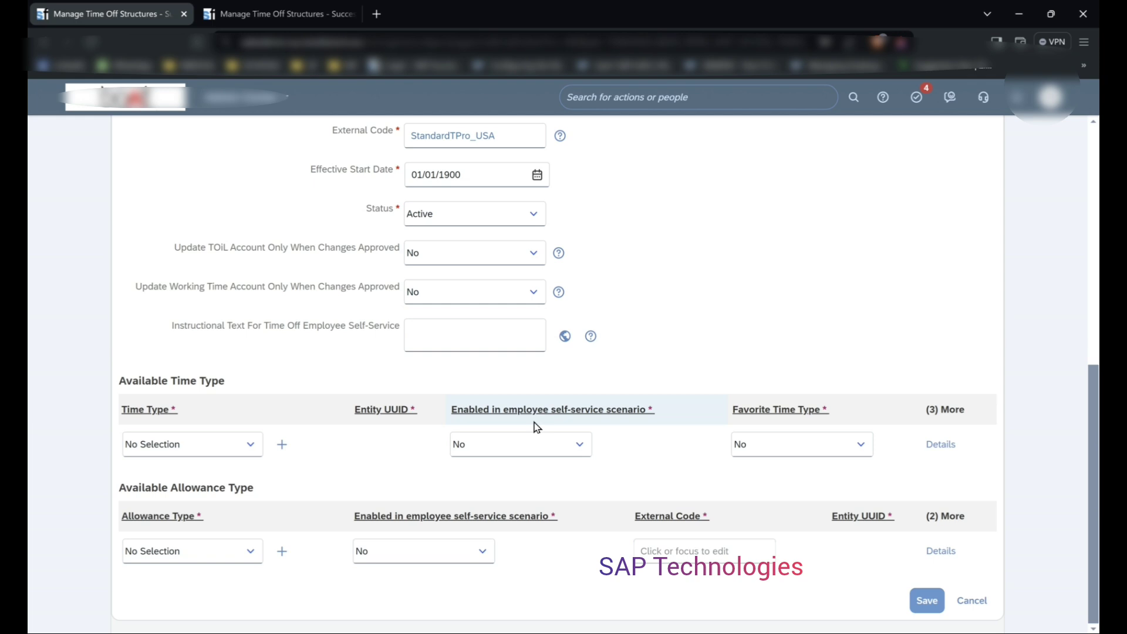
click(581, 452)
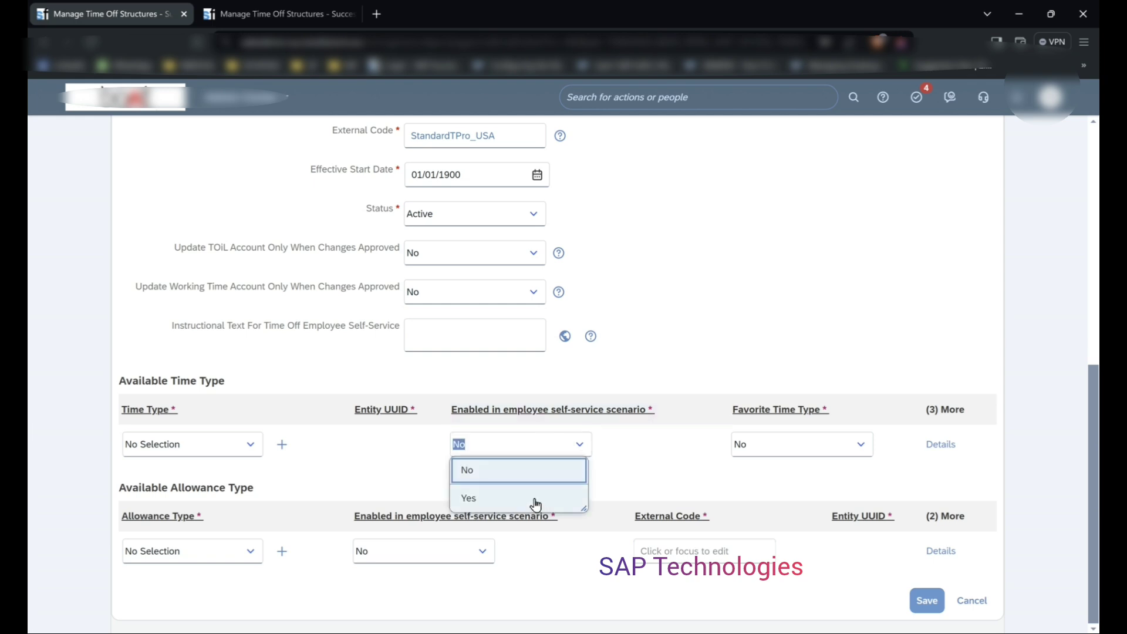
click(356, 446)
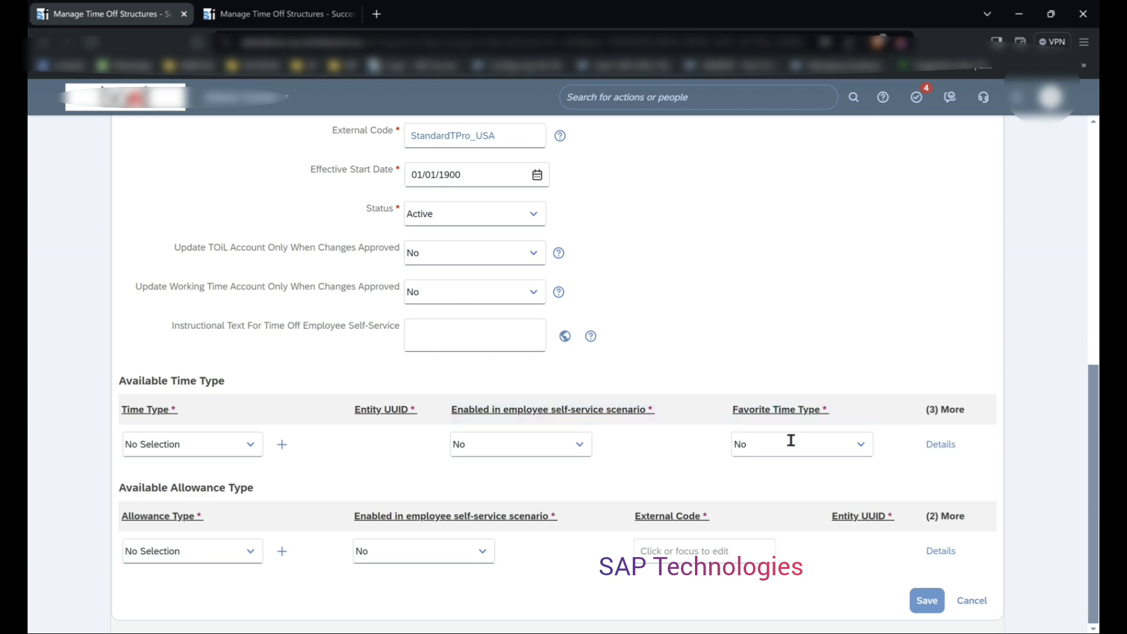
click(860, 444)
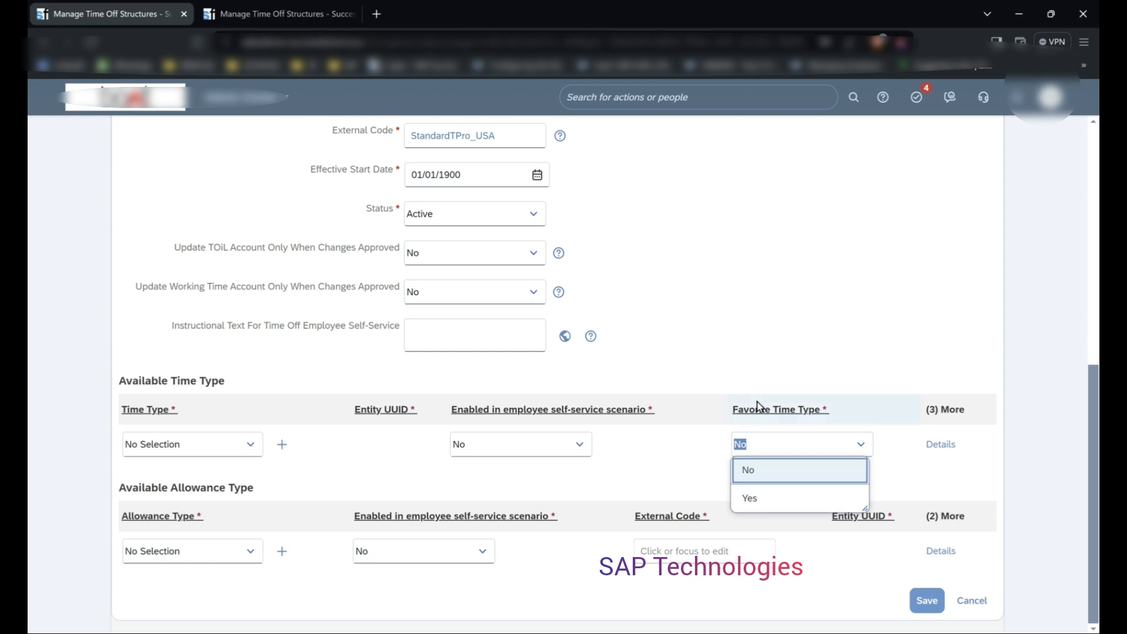
click(640, 470)
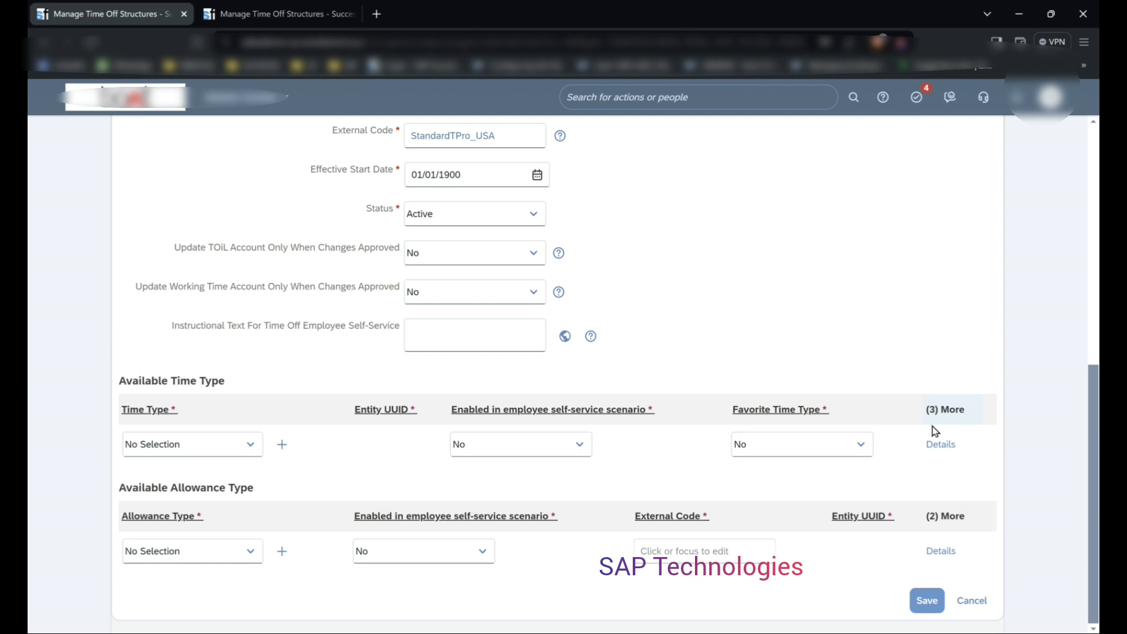
drag(1060, 462, 143, 435)
Step: Add VacationLeaveUSA as the first time type with self-service Yes and Favorite Yes
scroll(691, 237, up, 10)
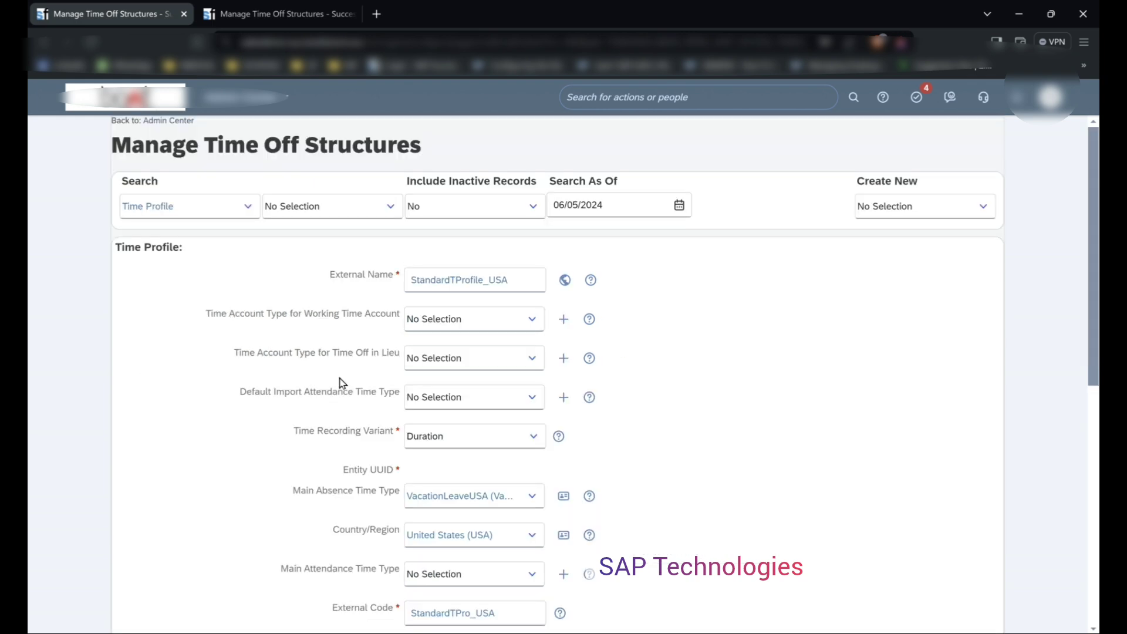
scroll(767, 410, down, 10)
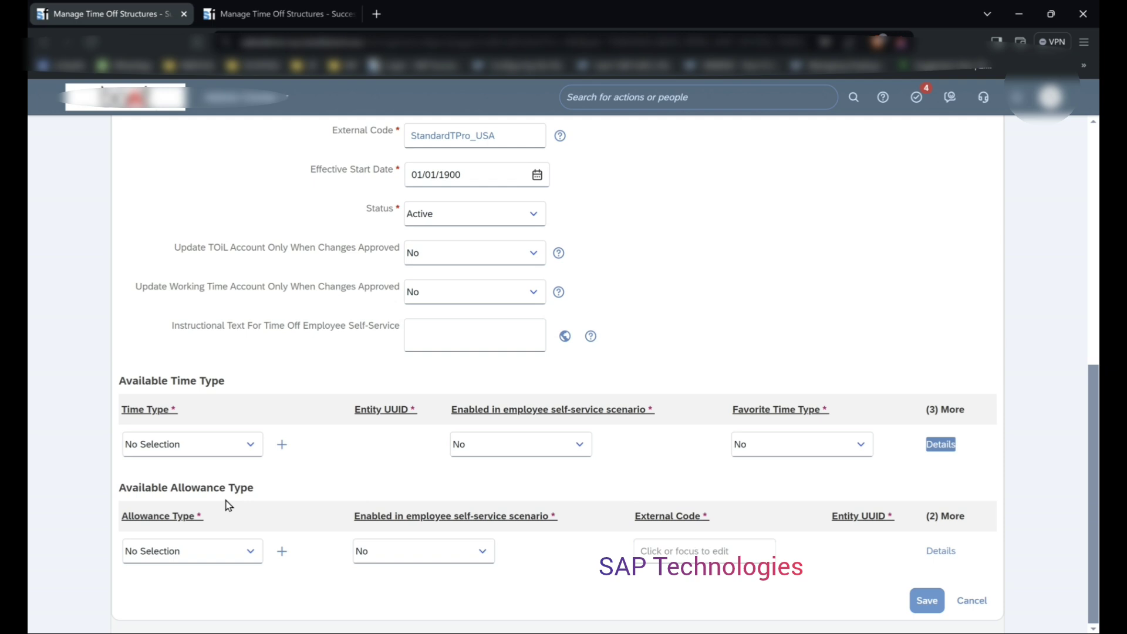
click(252, 451)
text(vaca)
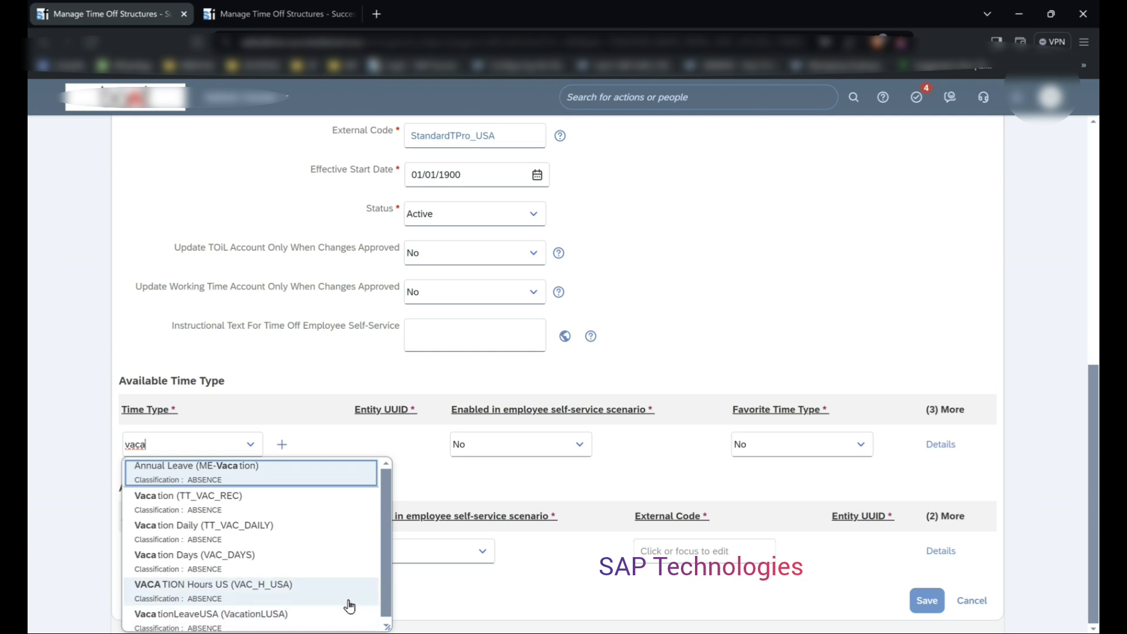
click(311, 617)
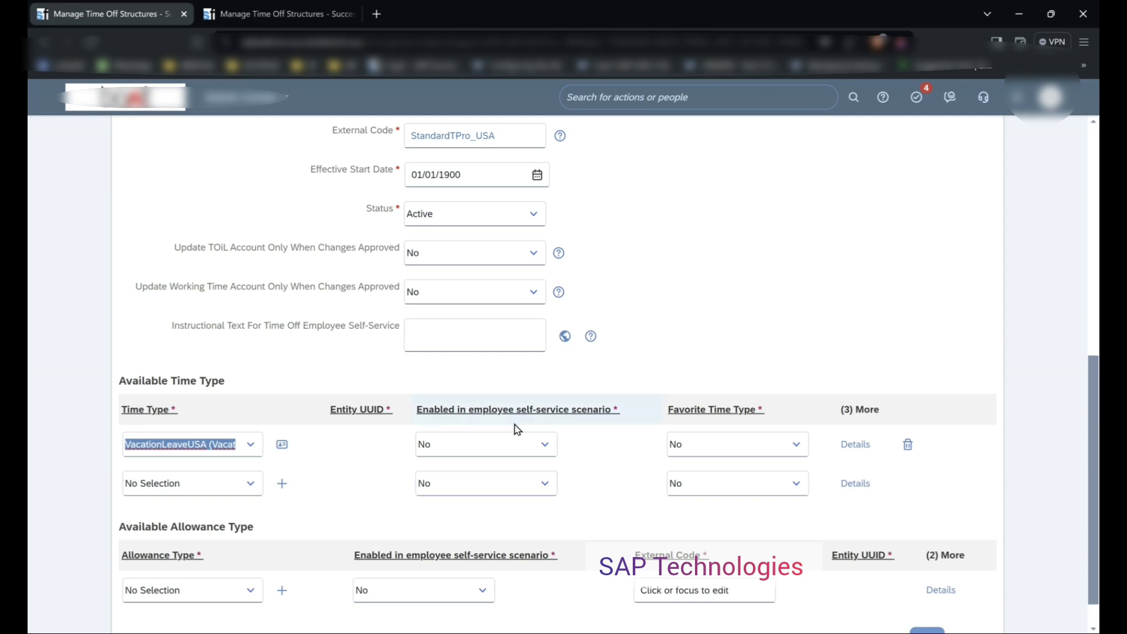
click(542, 444)
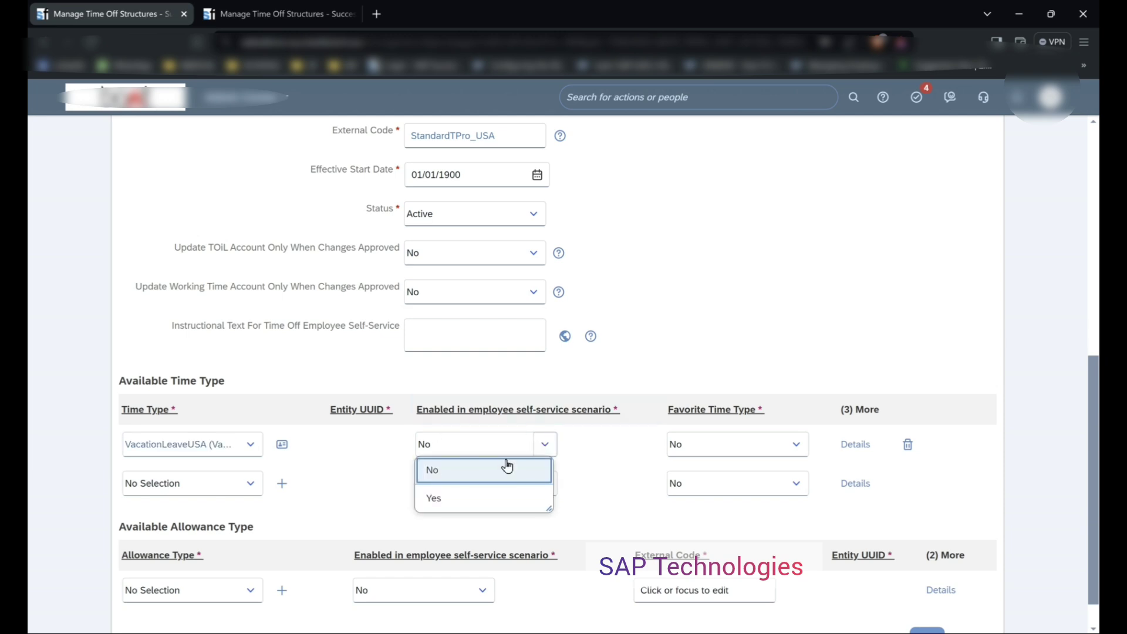
click(494, 497)
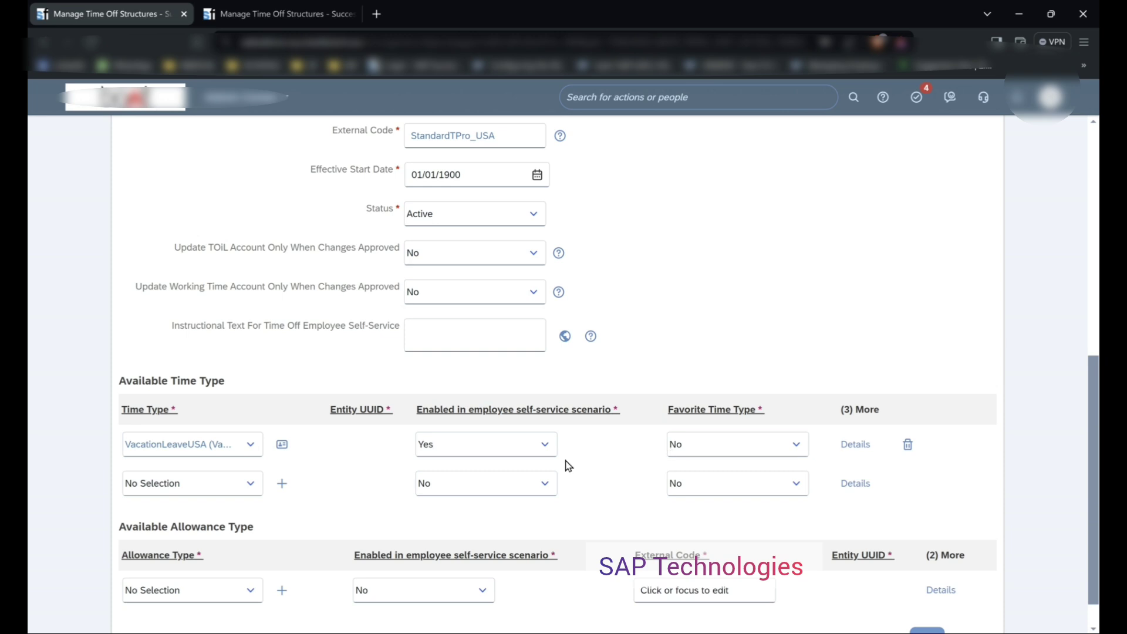
click(798, 449)
click(728, 500)
Step: Open the VacationLeaveUSA row's Details and select its External Code field
click(855, 444)
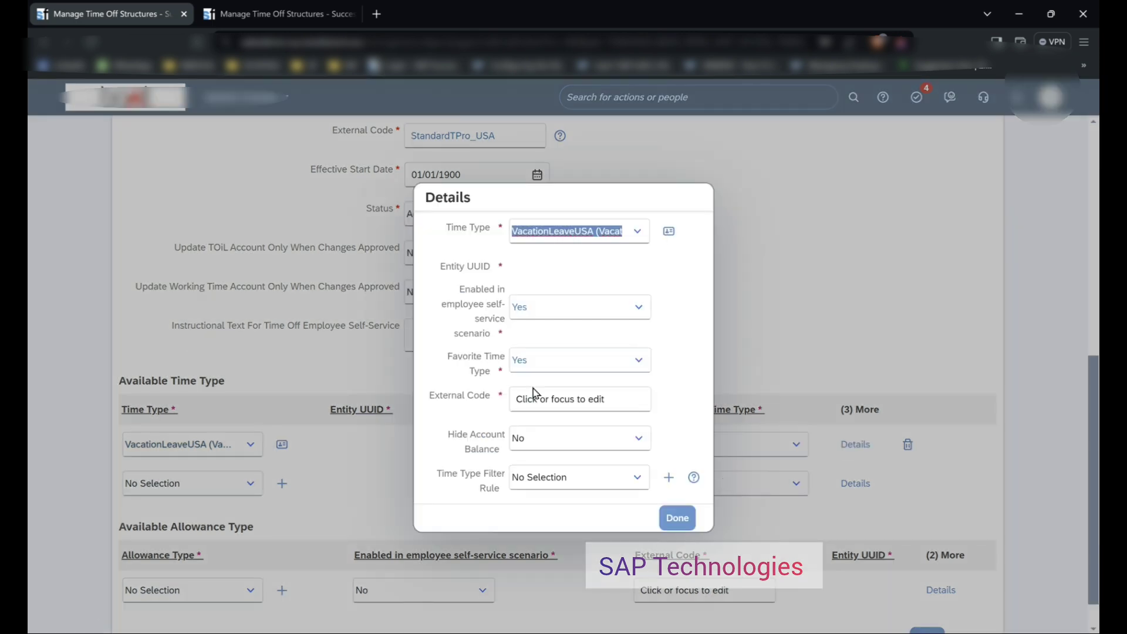
click(561, 262)
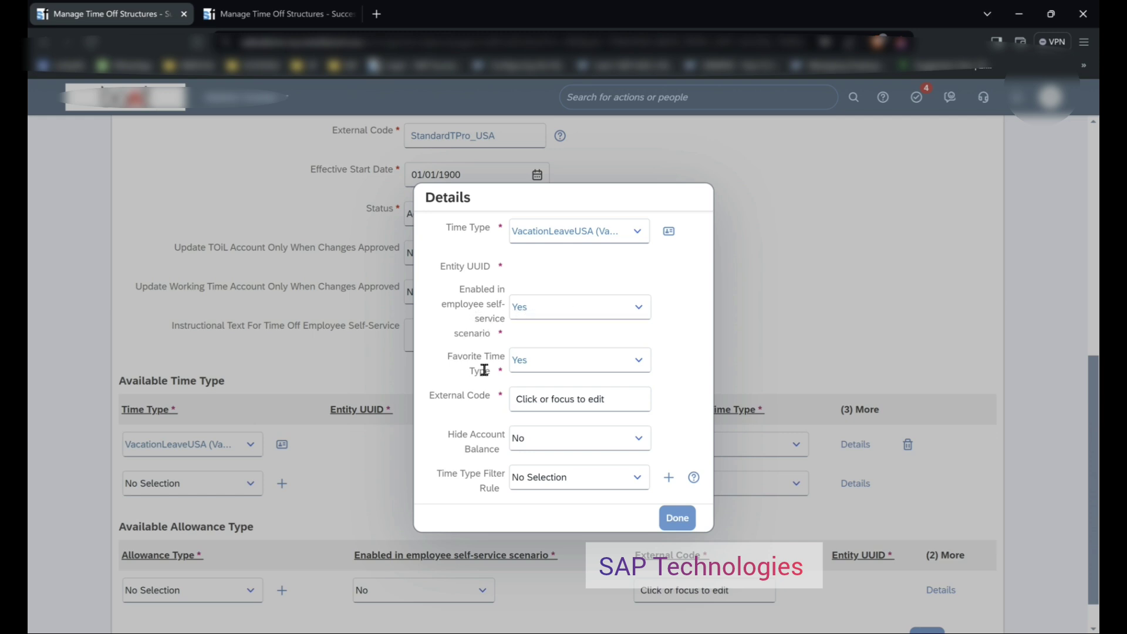
click(559, 404)
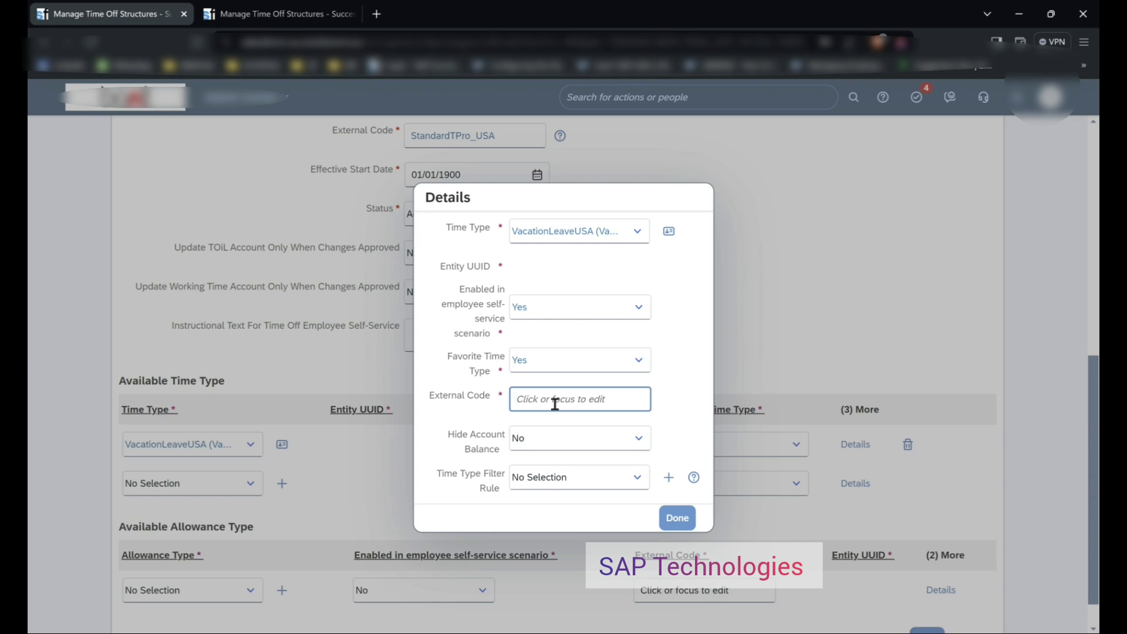
Step: Save VacationLeaveUSA with external code 1 and add SickLeaveUSA as the second time type
text(1)
click(677, 518)
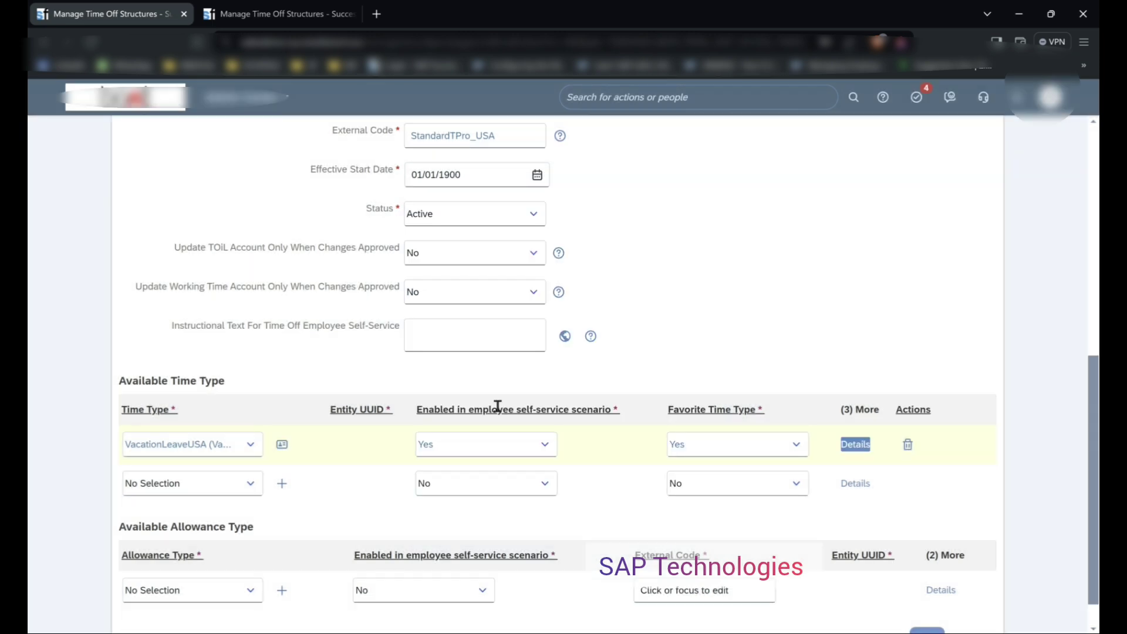
click(252, 493)
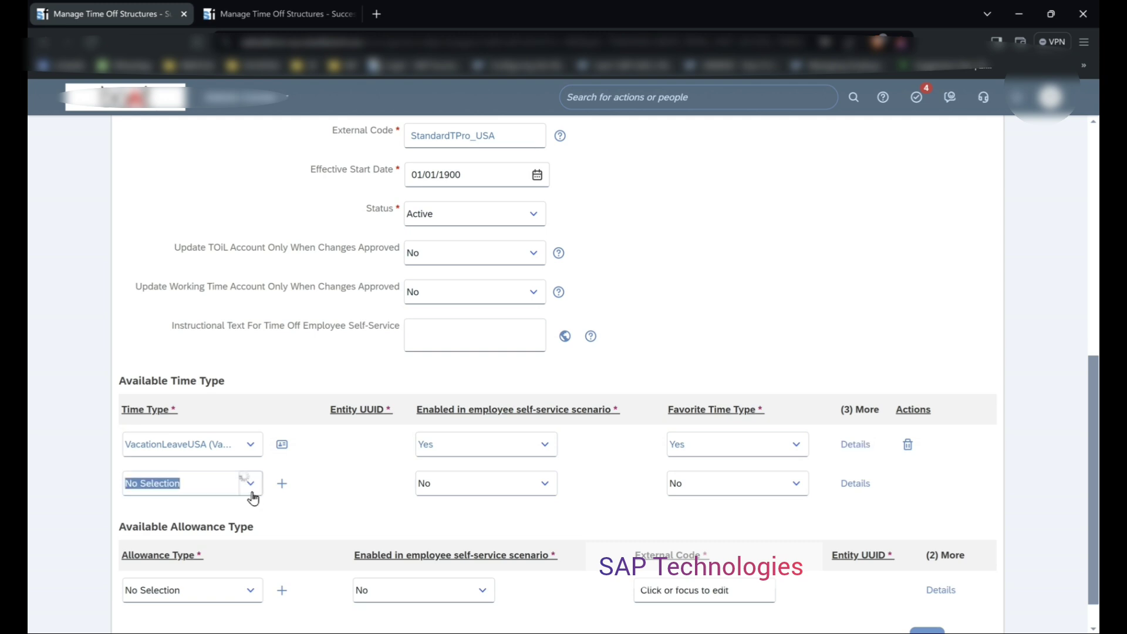
text(sick)
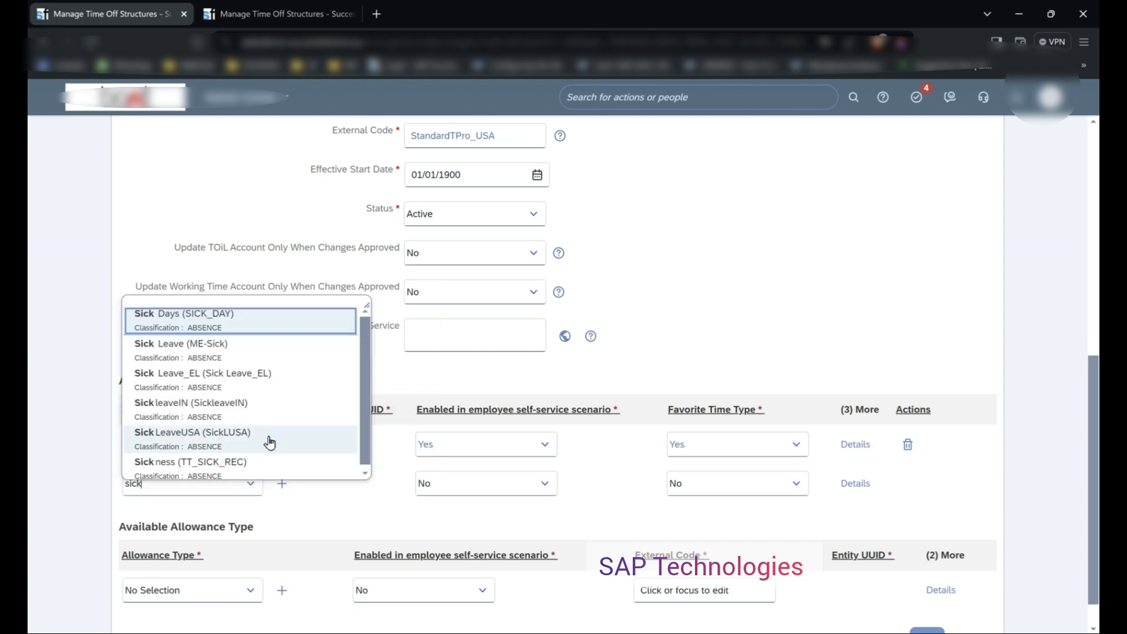
click(269, 442)
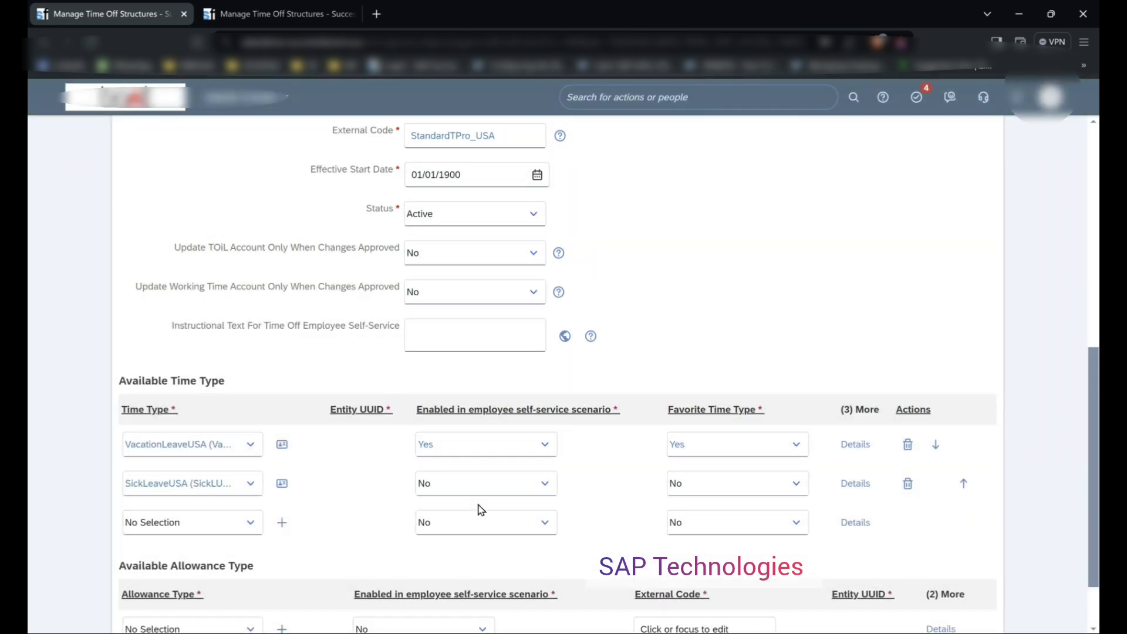
Step: Give SickLeaveUSA self-service Yes, Favorite No and external code 2
click(545, 488)
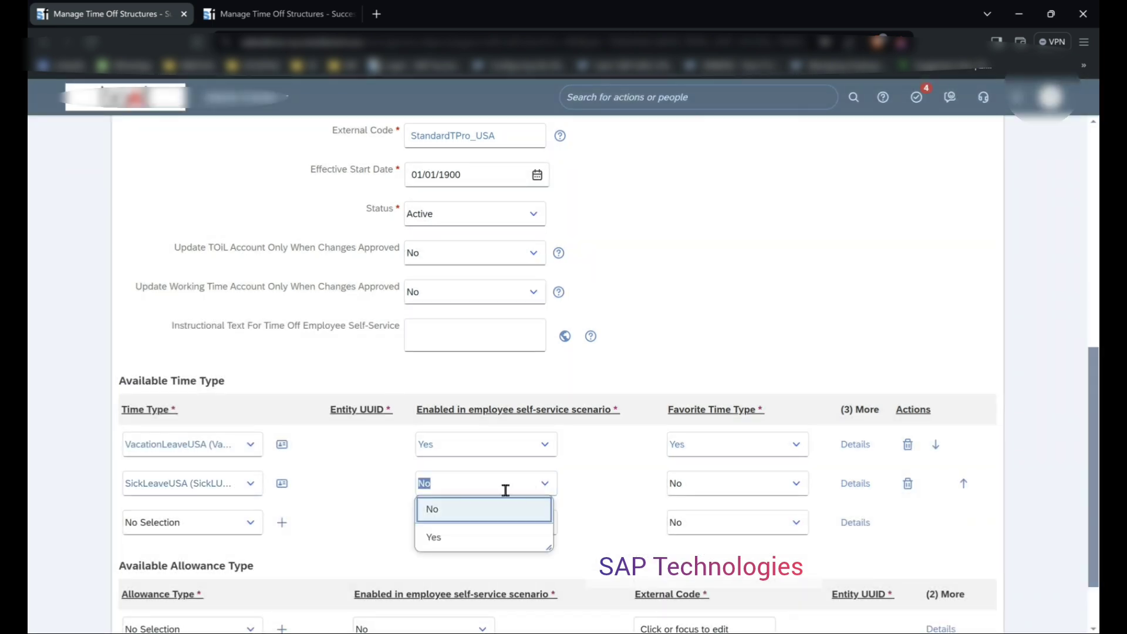
click(471, 538)
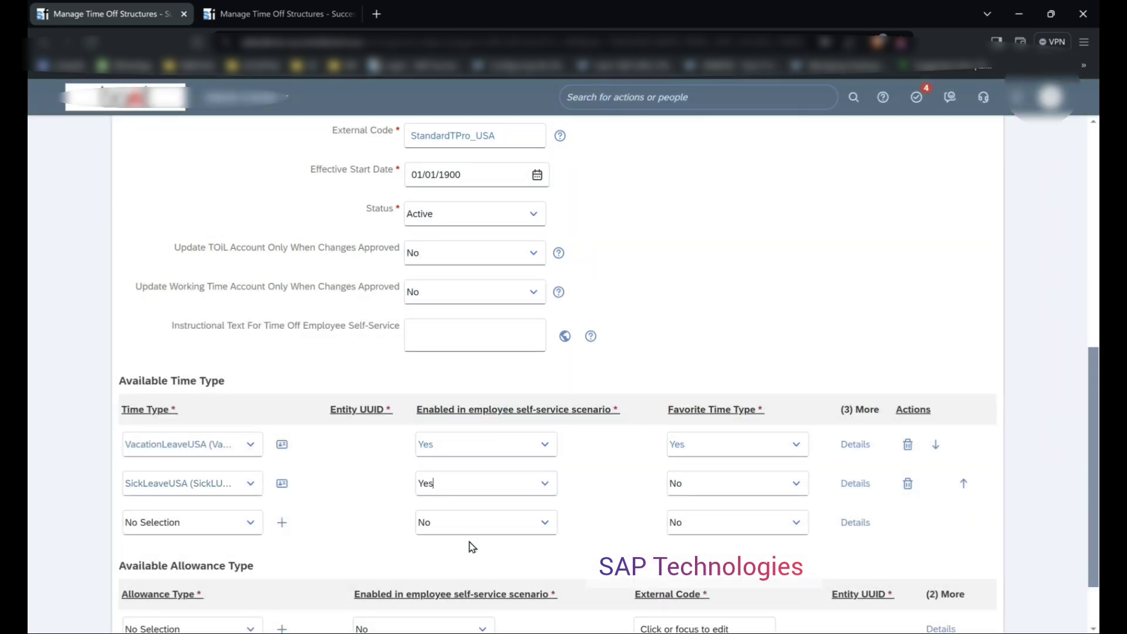
click(797, 485)
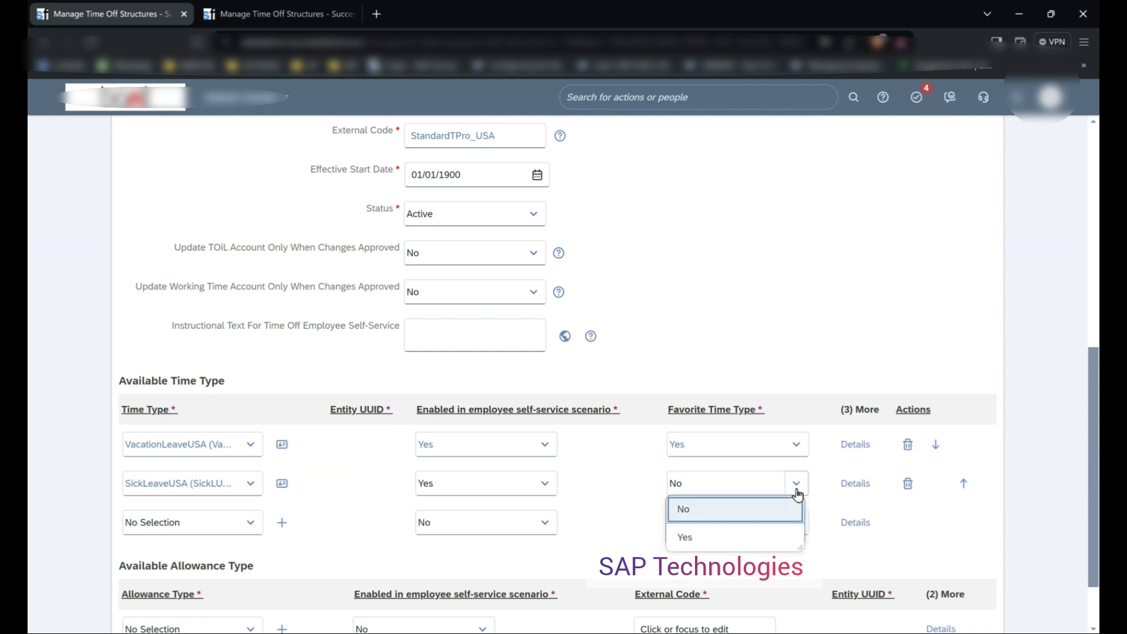
click(741, 511)
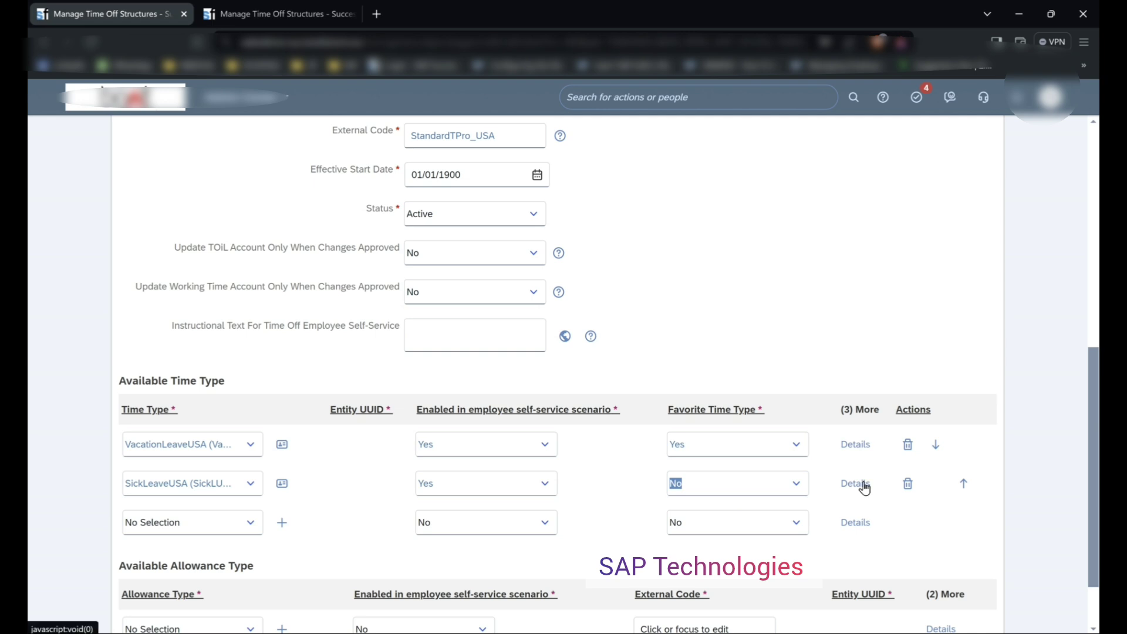
click(855, 483)
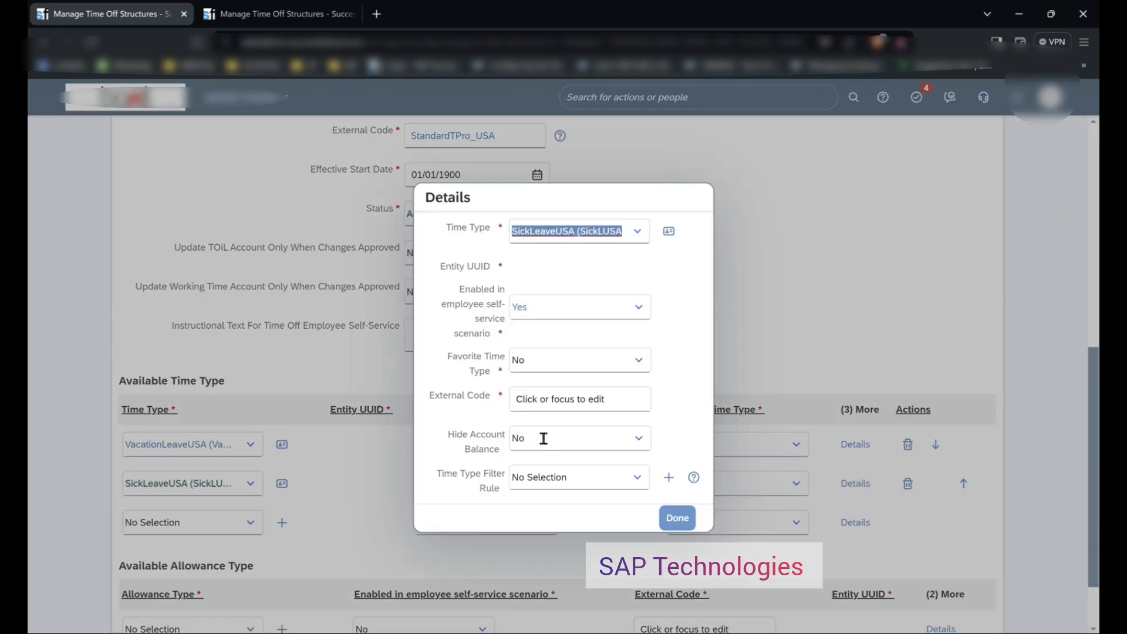
click(552, 402)
text(2)
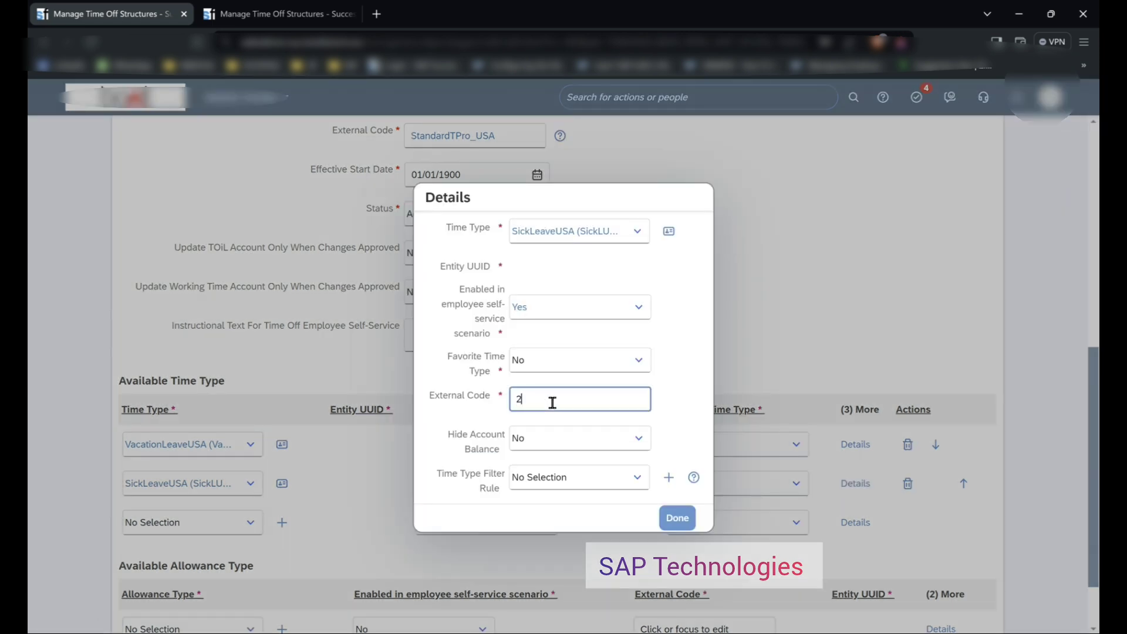
click(675, 519)
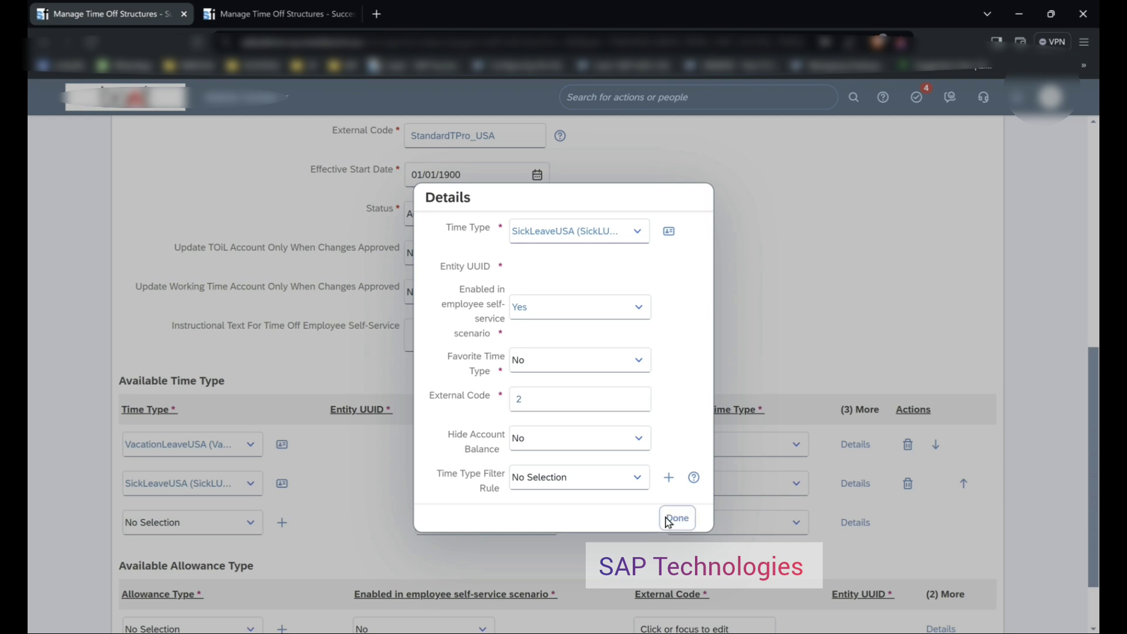
Step: Add LeaveofAbUSA as the third time type, found by searching 'lea'
click(252, 532)
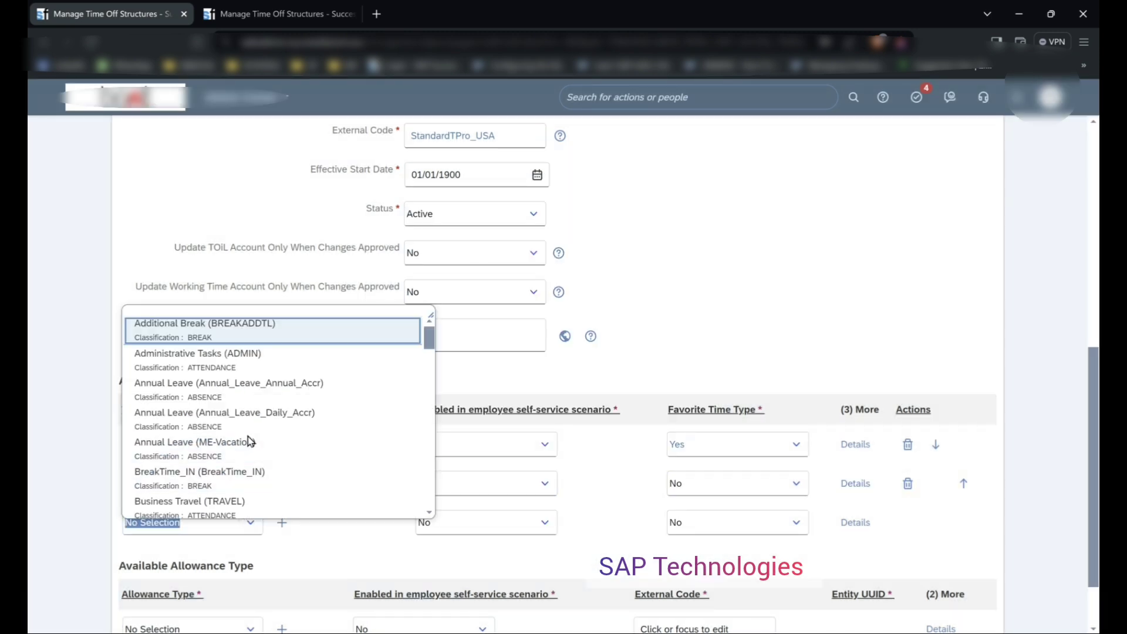
text(leave)
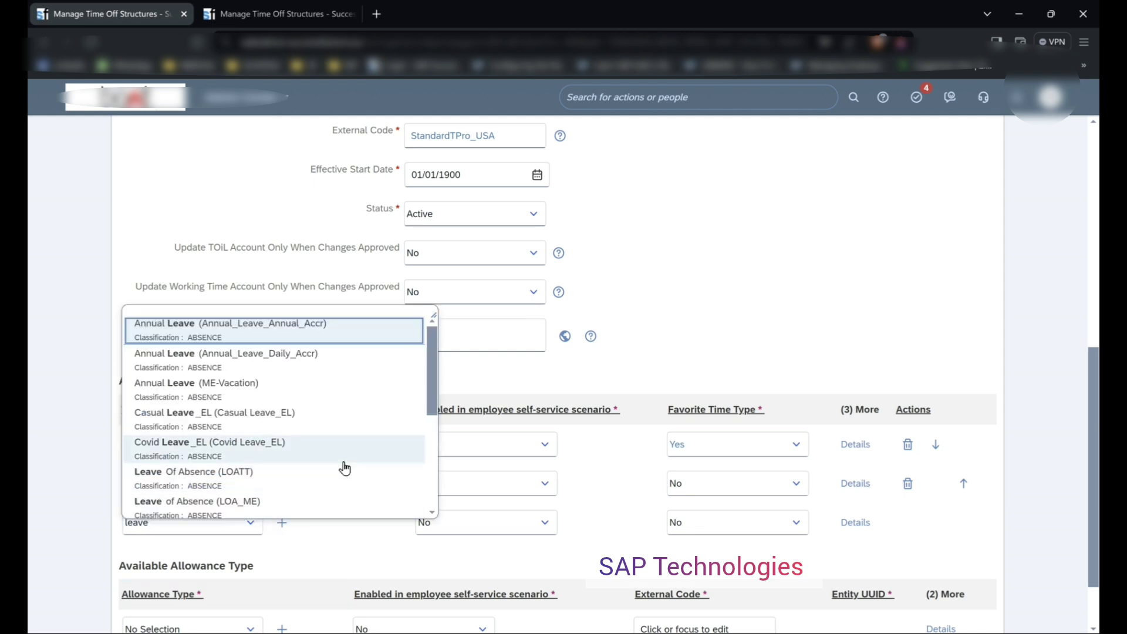
scroll(237, 460, down, 5)
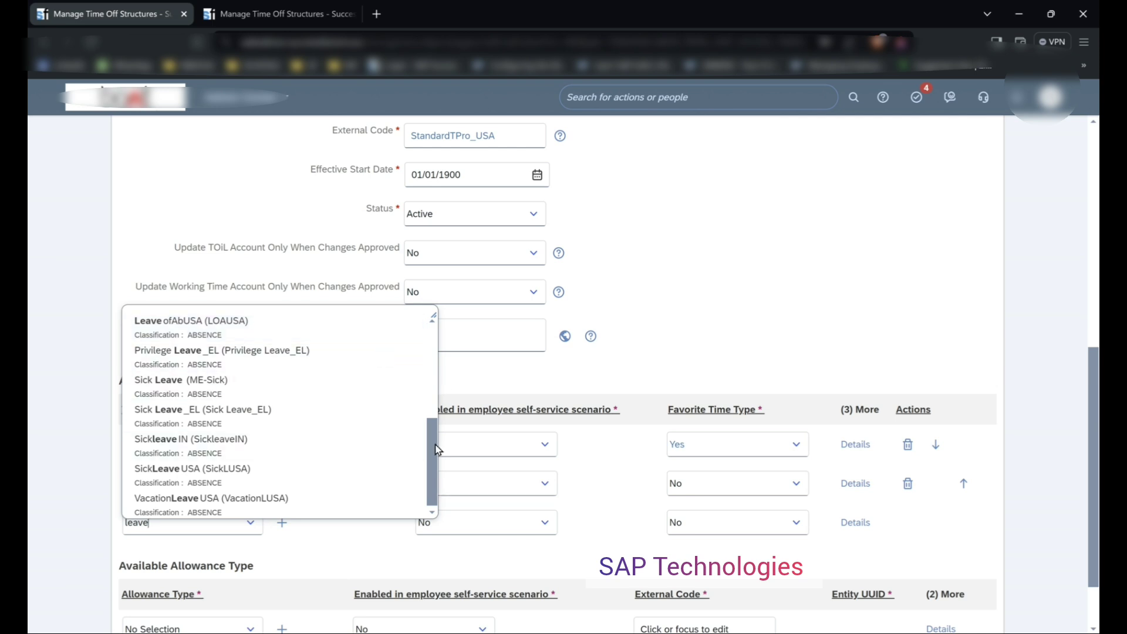
scroll(435, 450, up, 1)
click(231, 371)
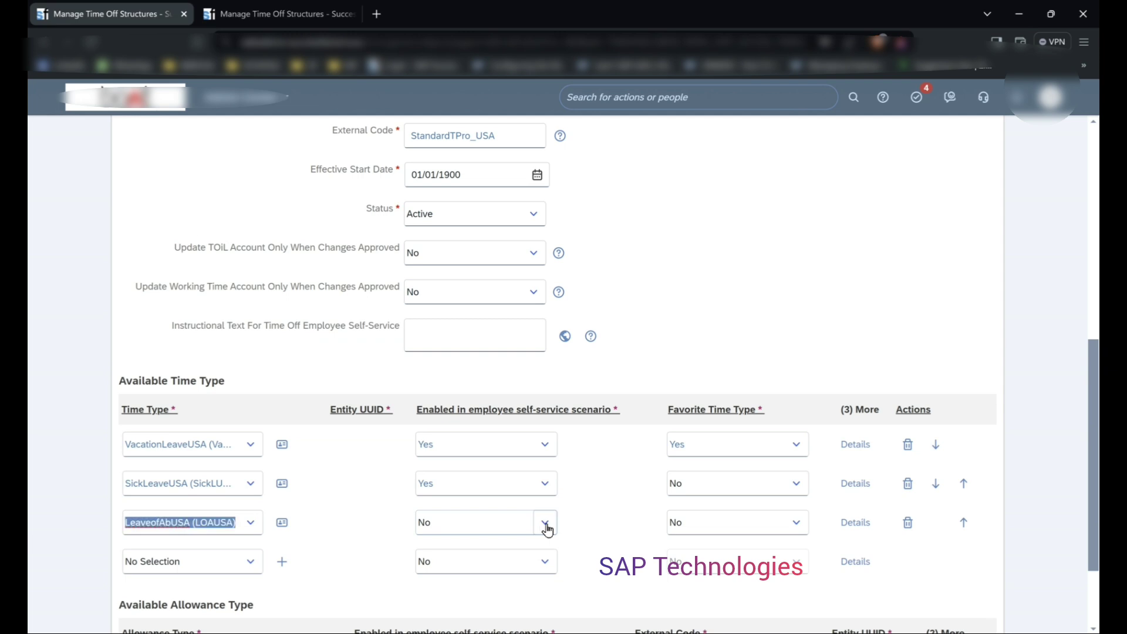
Step: Keep LeaveofAbUSA's self-service and Favorite at No, and close its Details without a code
click(546, 527)
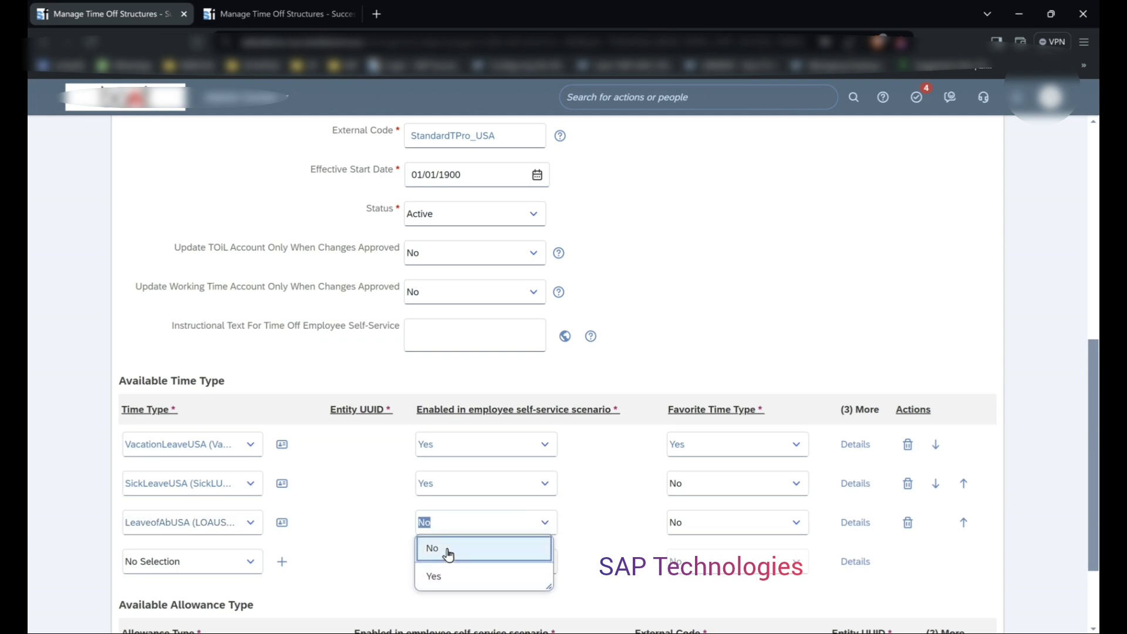
click(446, 549)
click(609, 543)
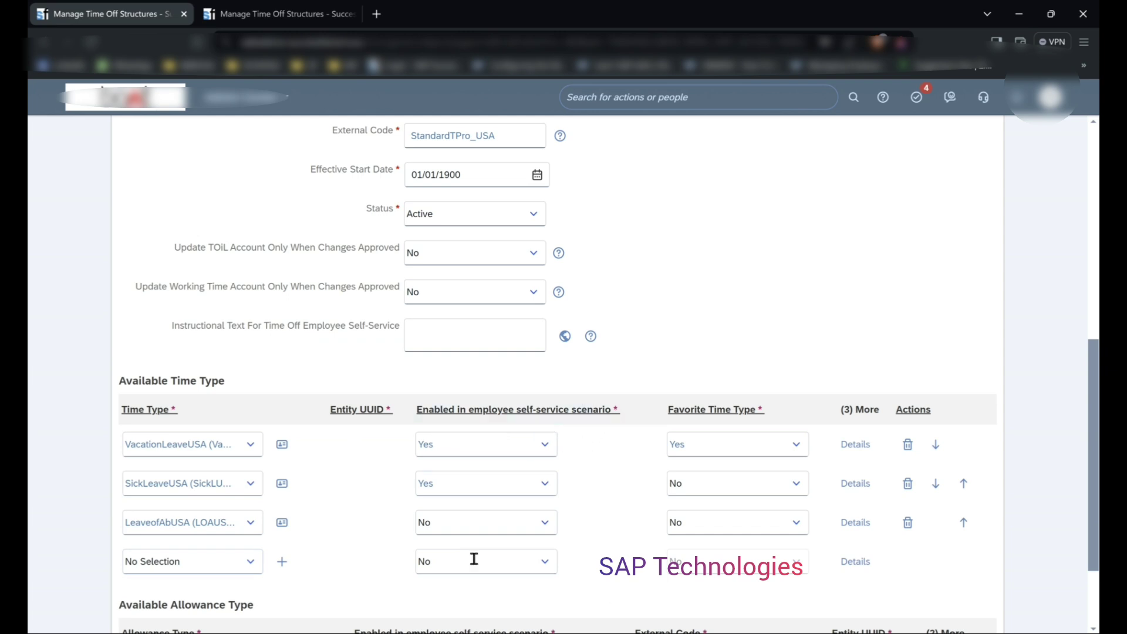
click(794, 523)
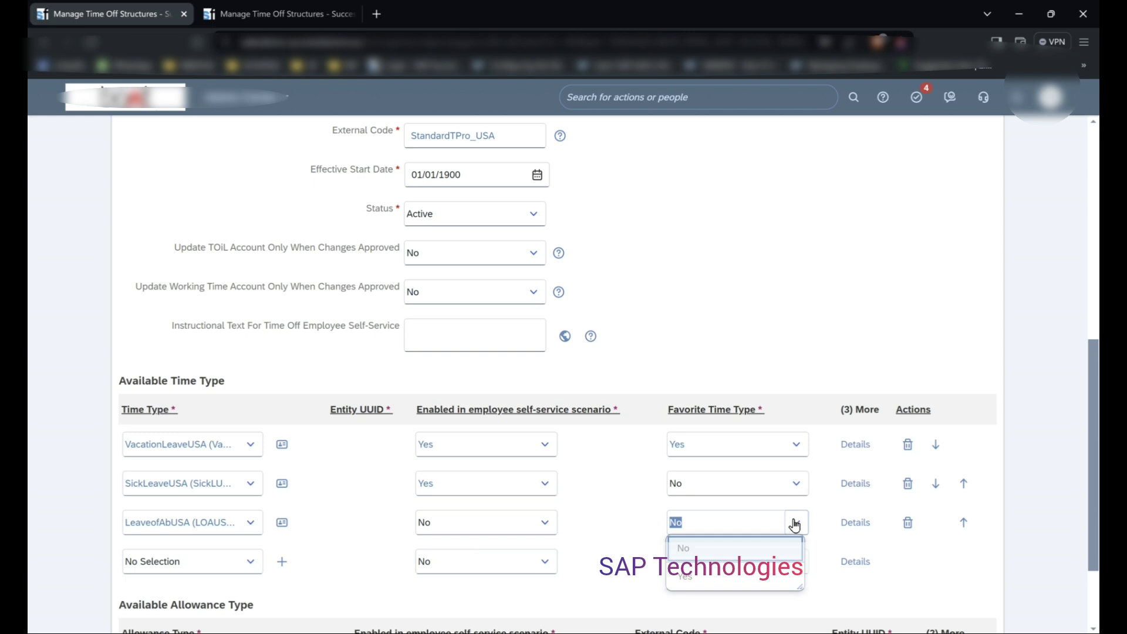
click(808, 555)
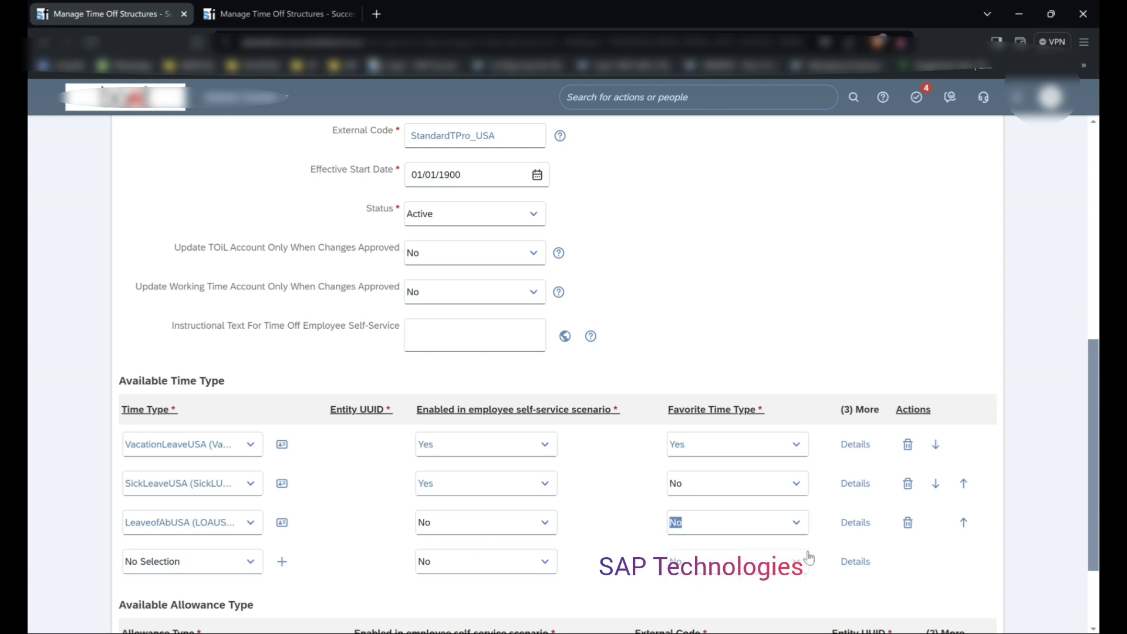
click(853, 522)
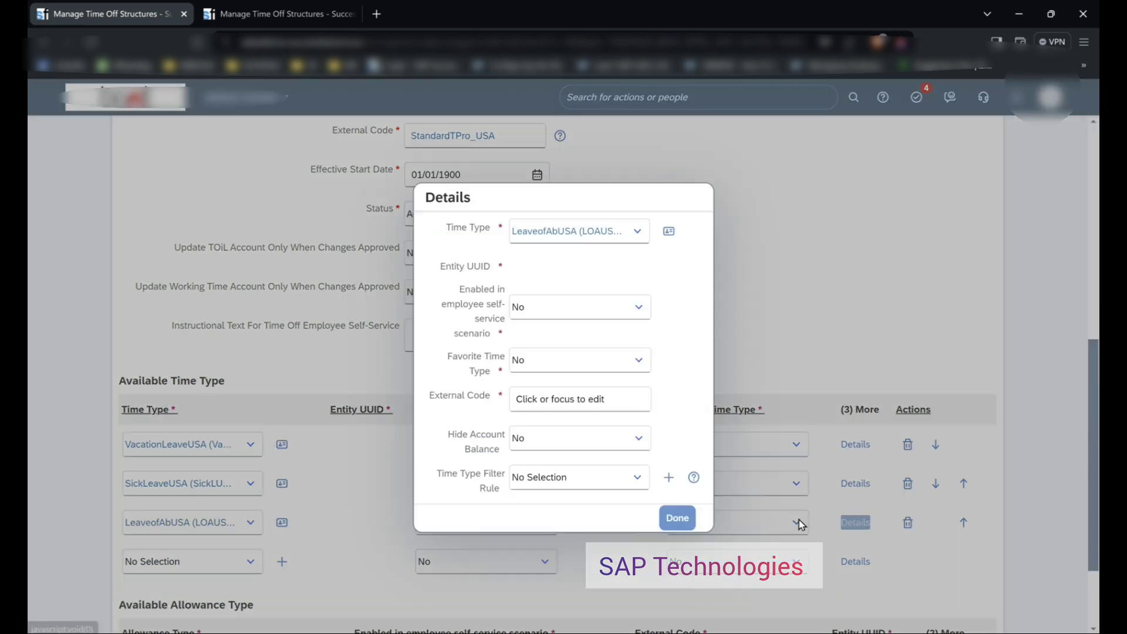
click(565, 399)
click(676, 518)
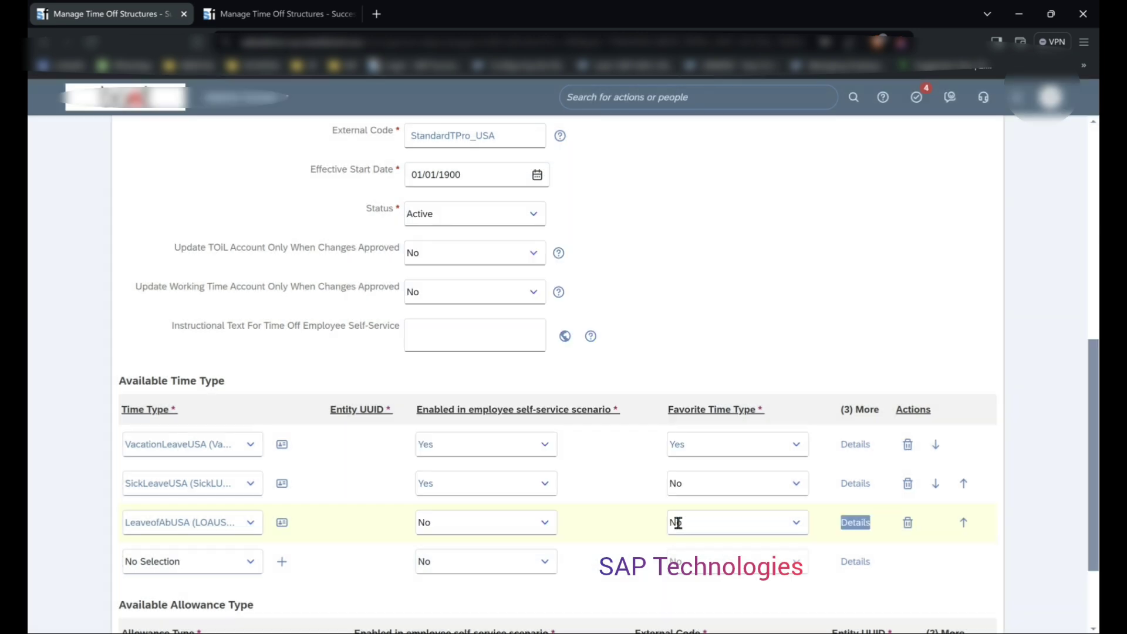
Step: Add JuryDutyUSA as the fourth time type with self-service Yes, favourite No, external code 4
click(245, 567)
text(jury)
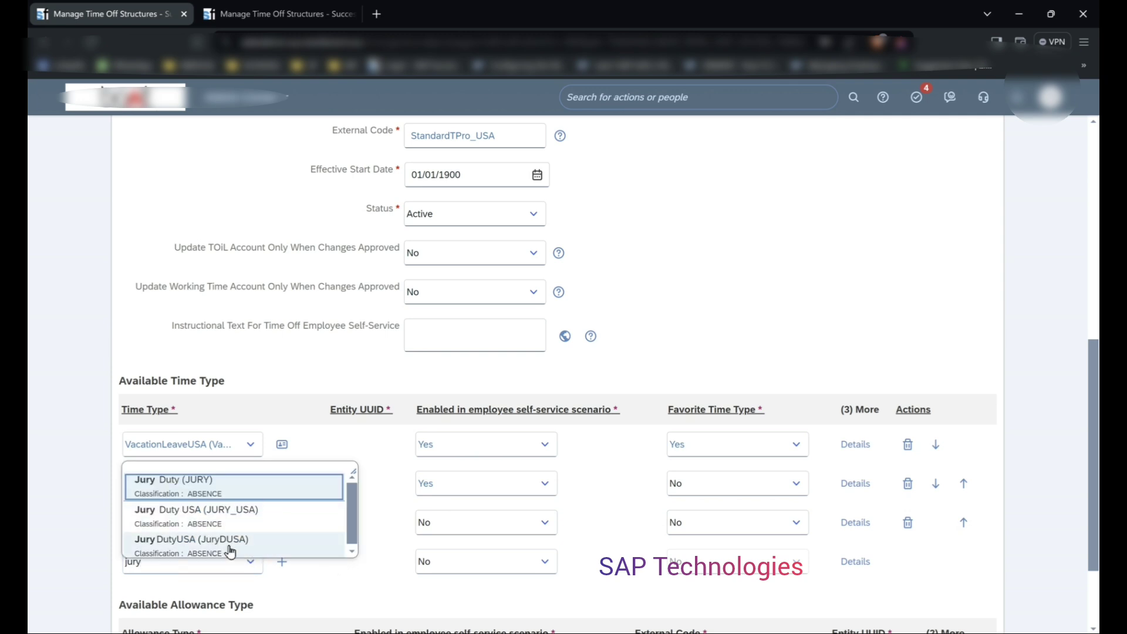
click(241, 551)
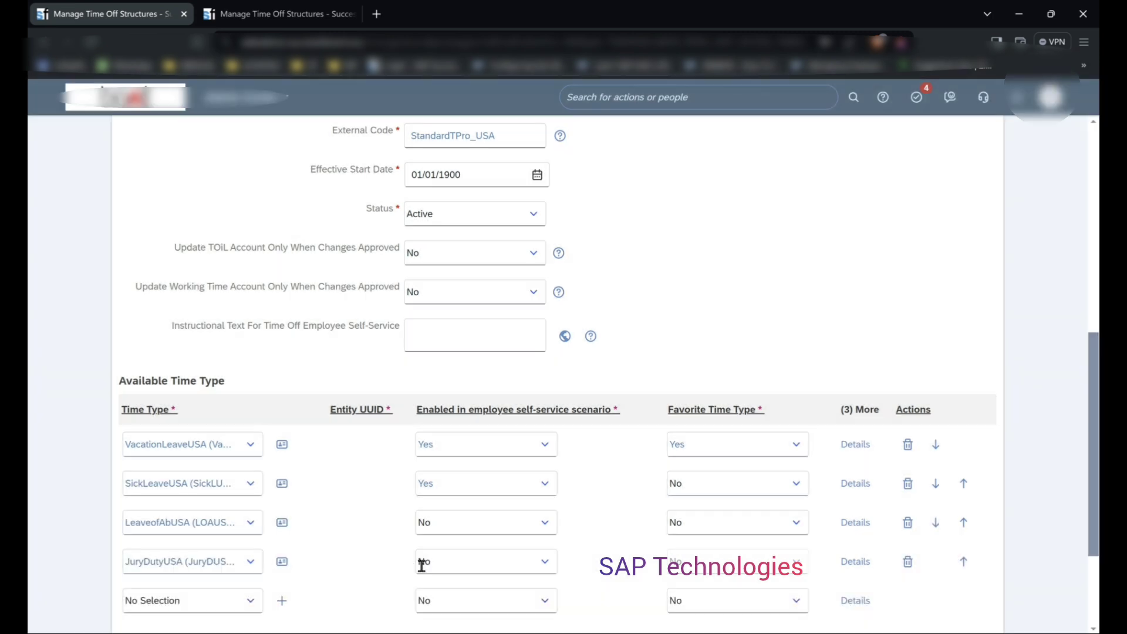
click(546, 567)
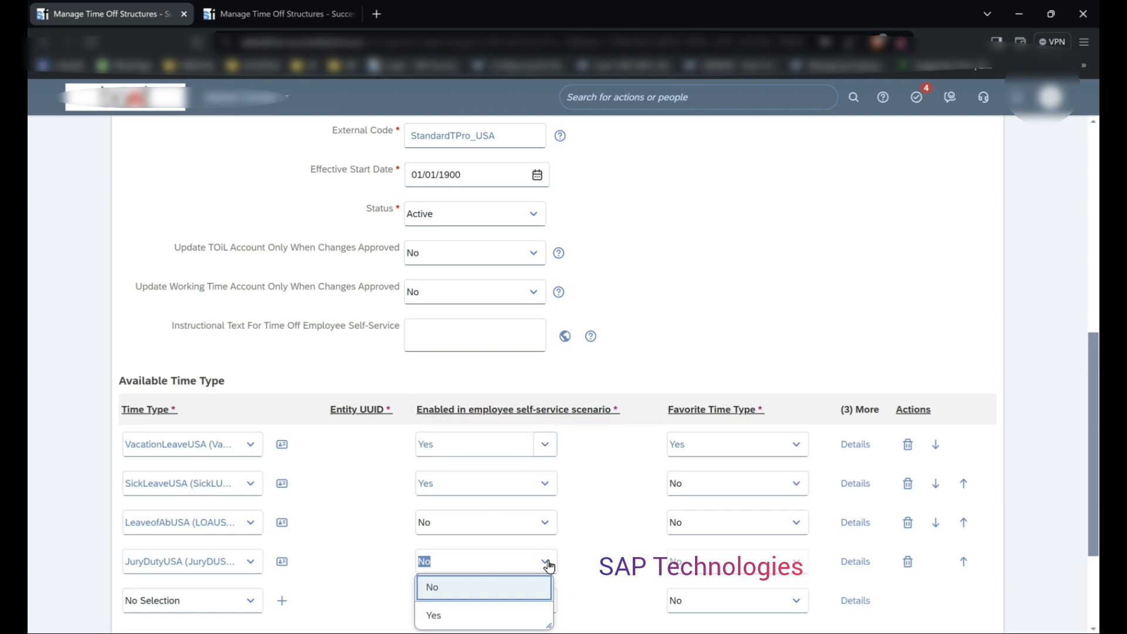
click(457, 619)
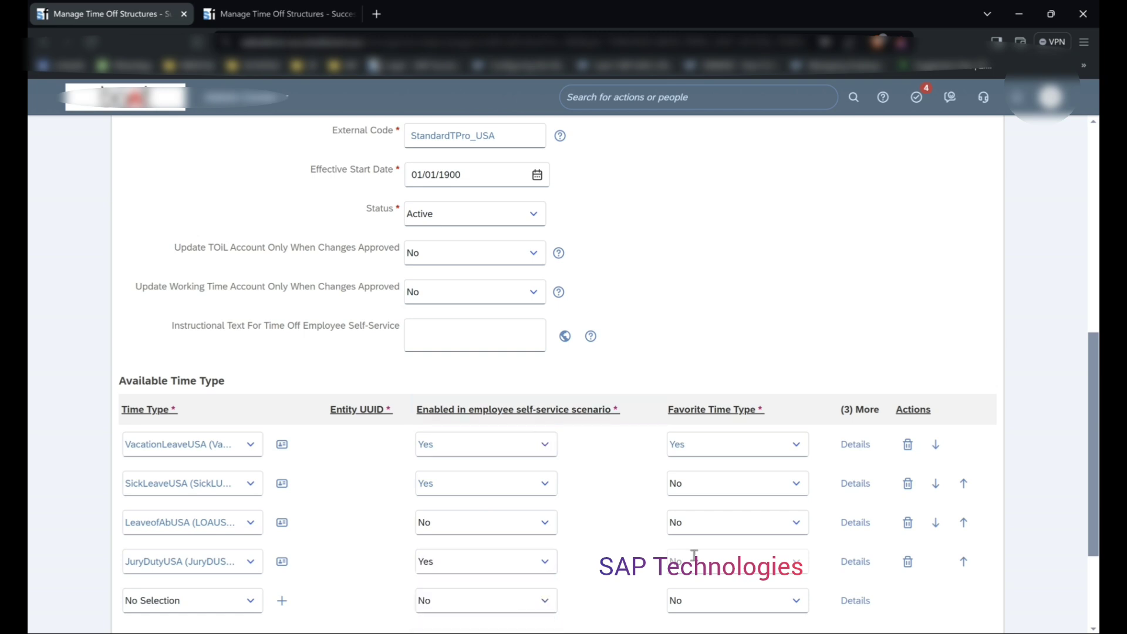
click(796, 561)
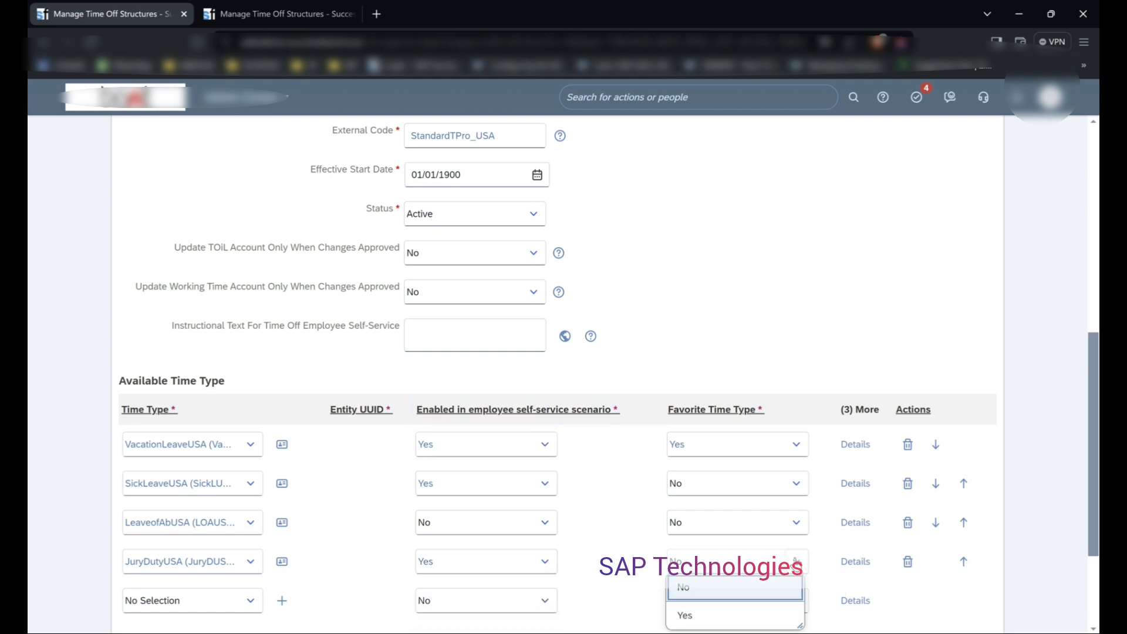
click(760, 594)
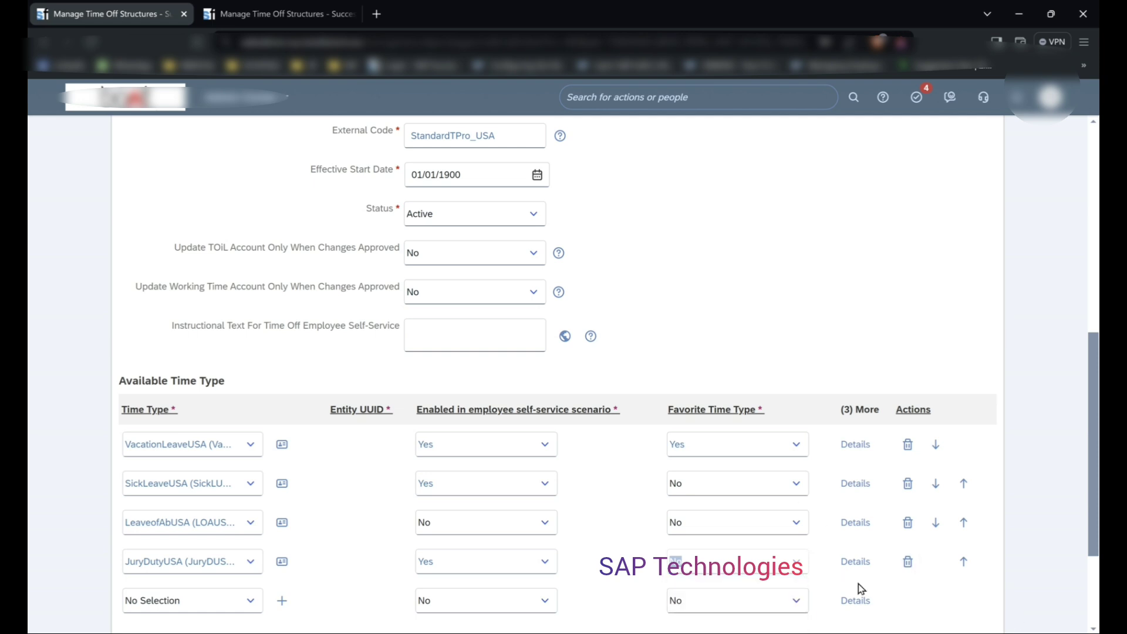
click(848, 567)
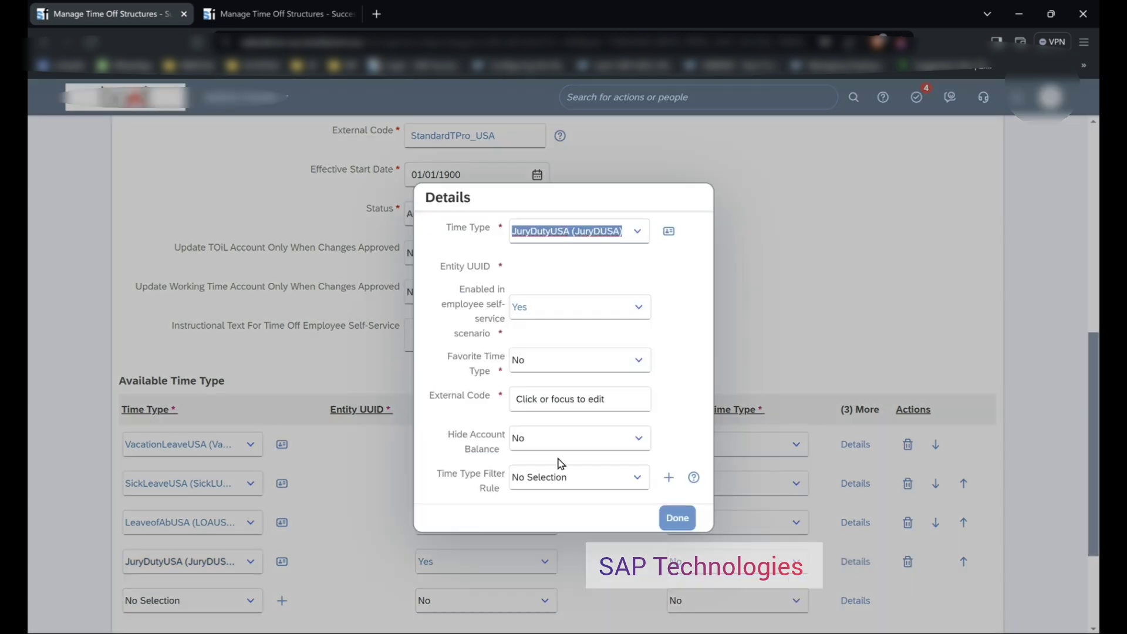
click(559, 401)
text(4)
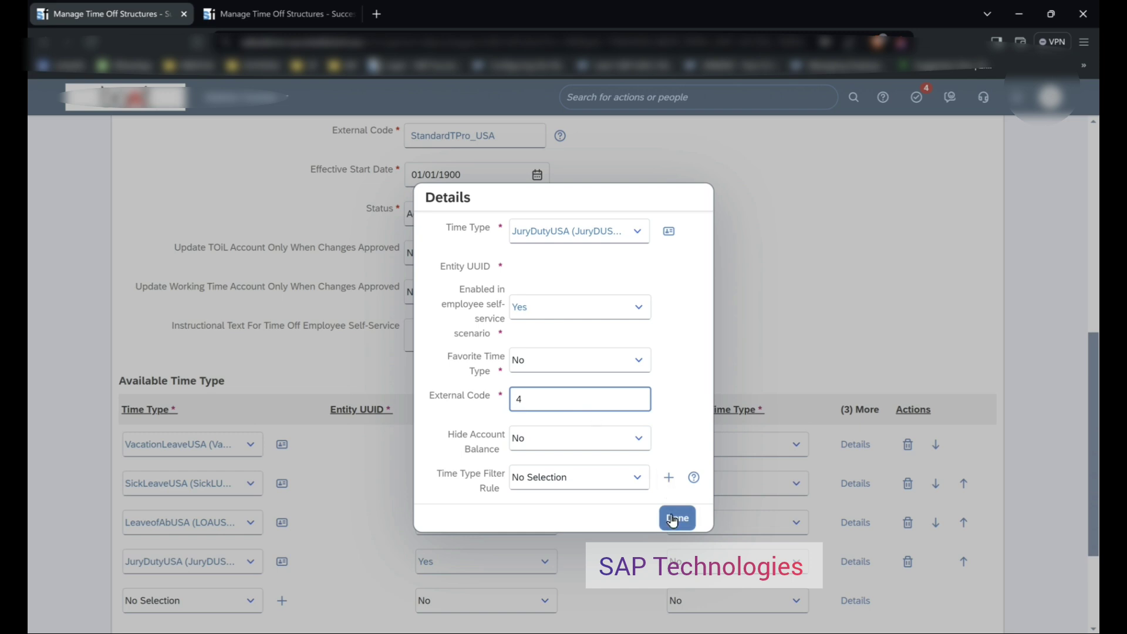
click(675, 518)
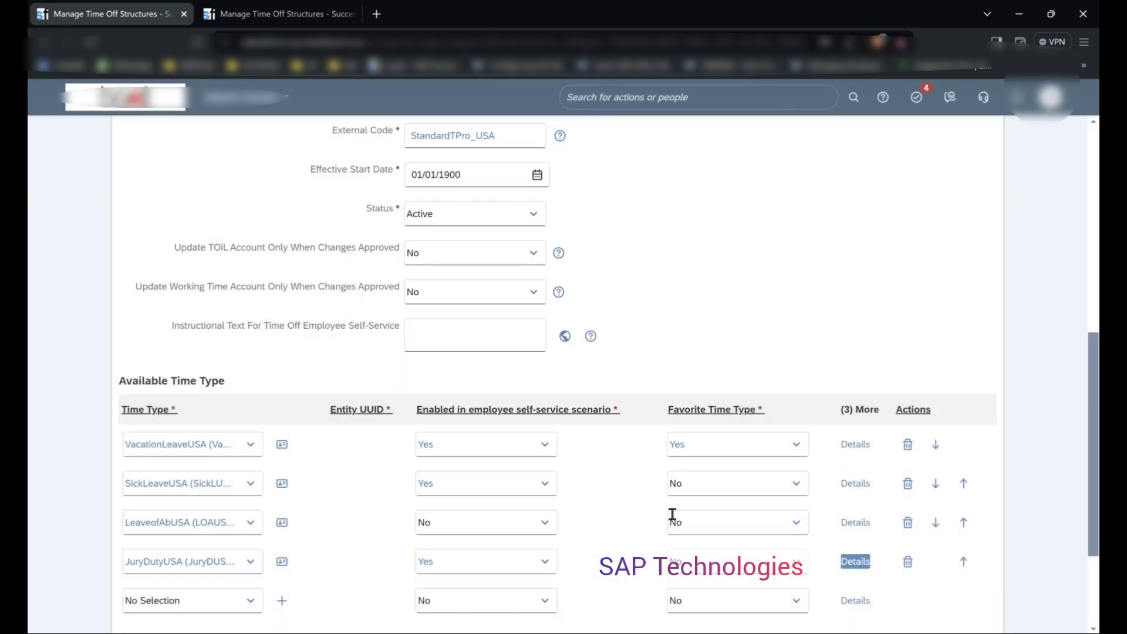
Step: Leave Allowance Type unselected and save the StandardTProfile_USA time profile
scroll(845, 411, down, 3)
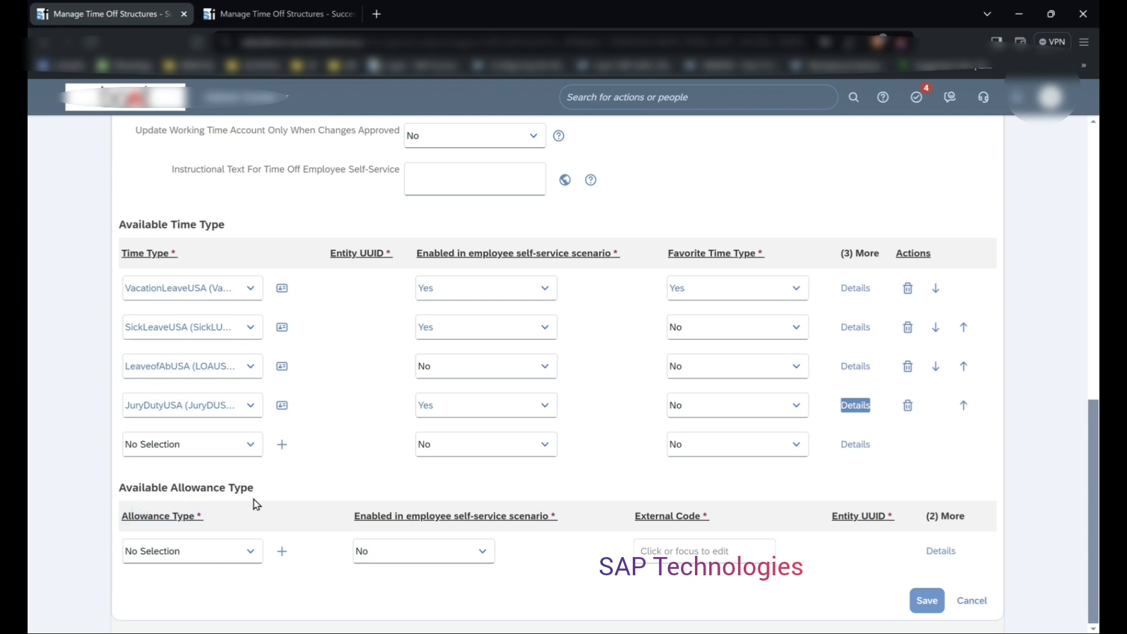
click(256, 554)
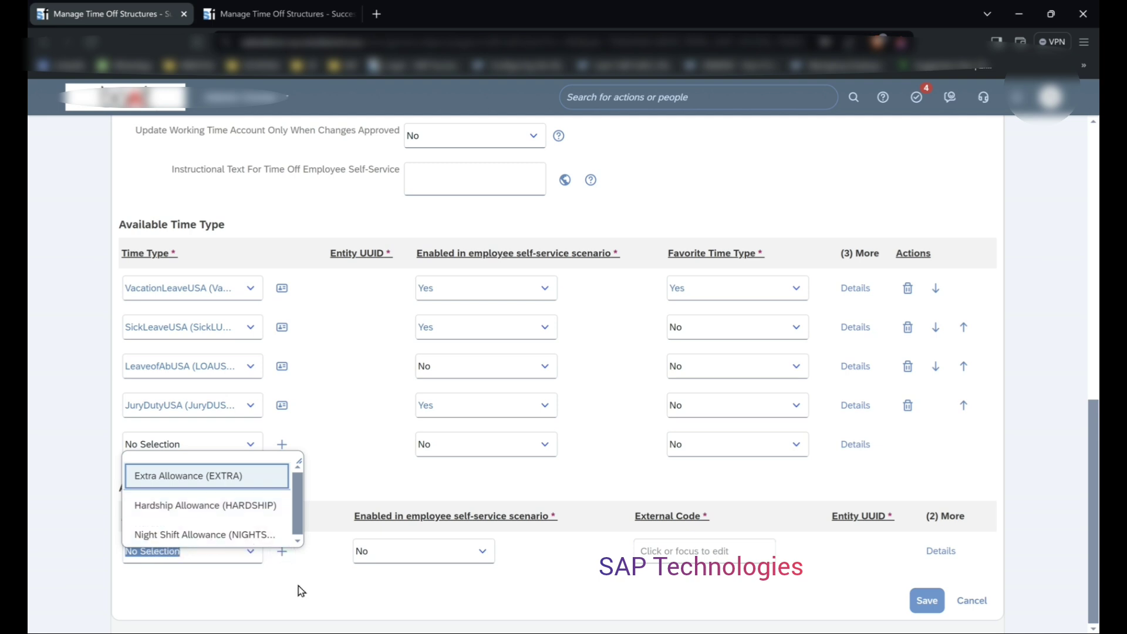
click(277, 614)
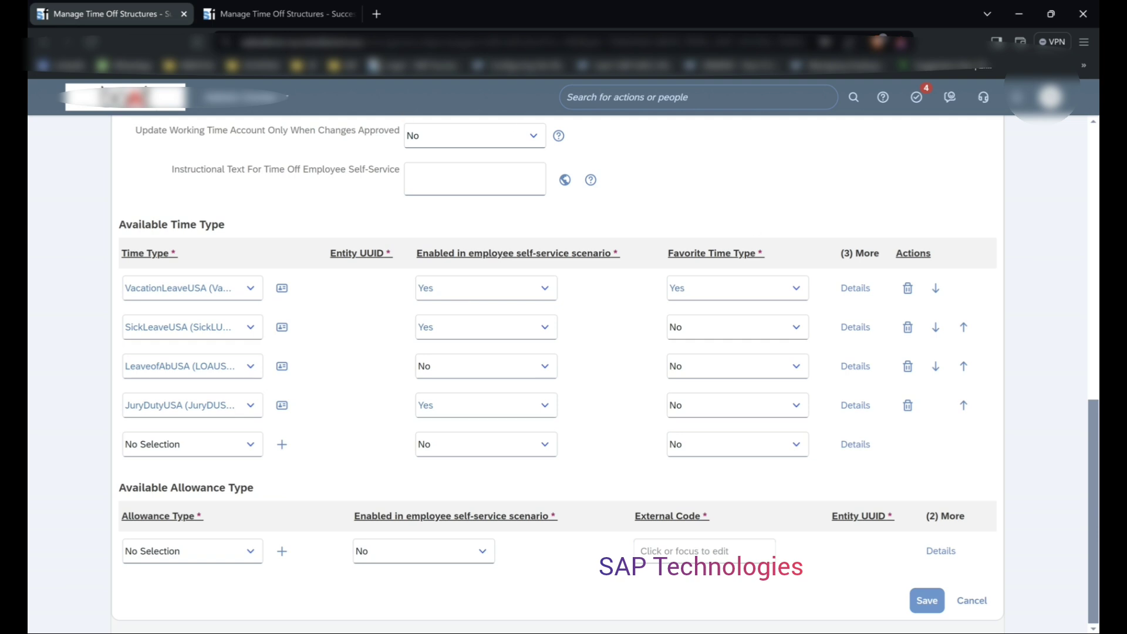
click(927, 600)
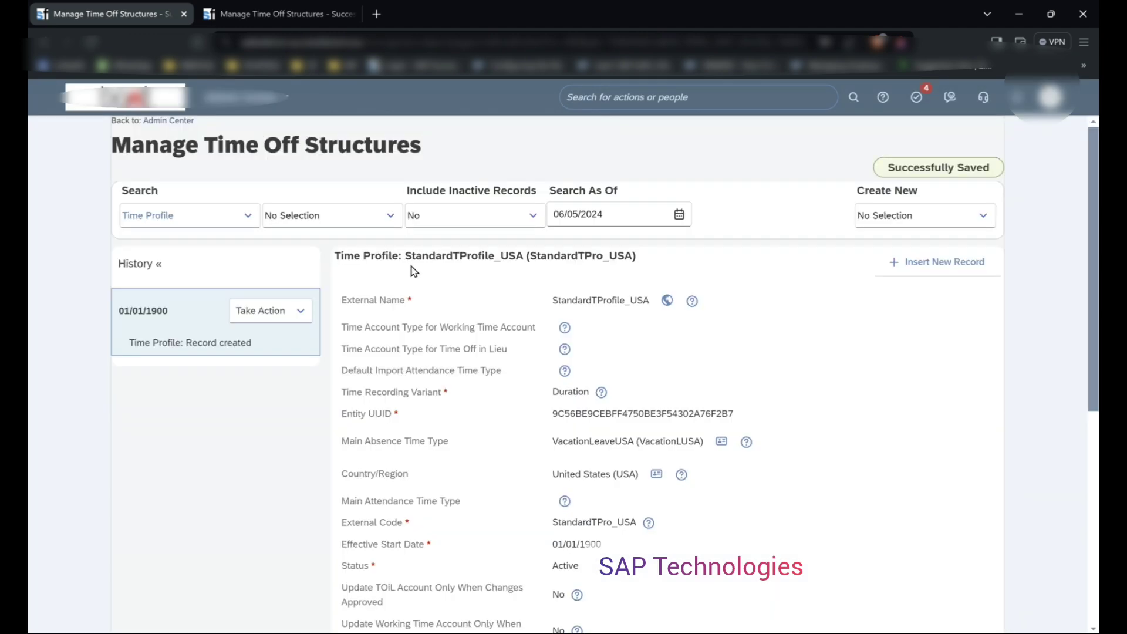
Step: Highlight the saved profile heading and its Available Time Type table listing the four USA types
drag(408, 256, 554, 269)
drag(405, 256, 651, 257)
scroll(1041, 308, down, 6)
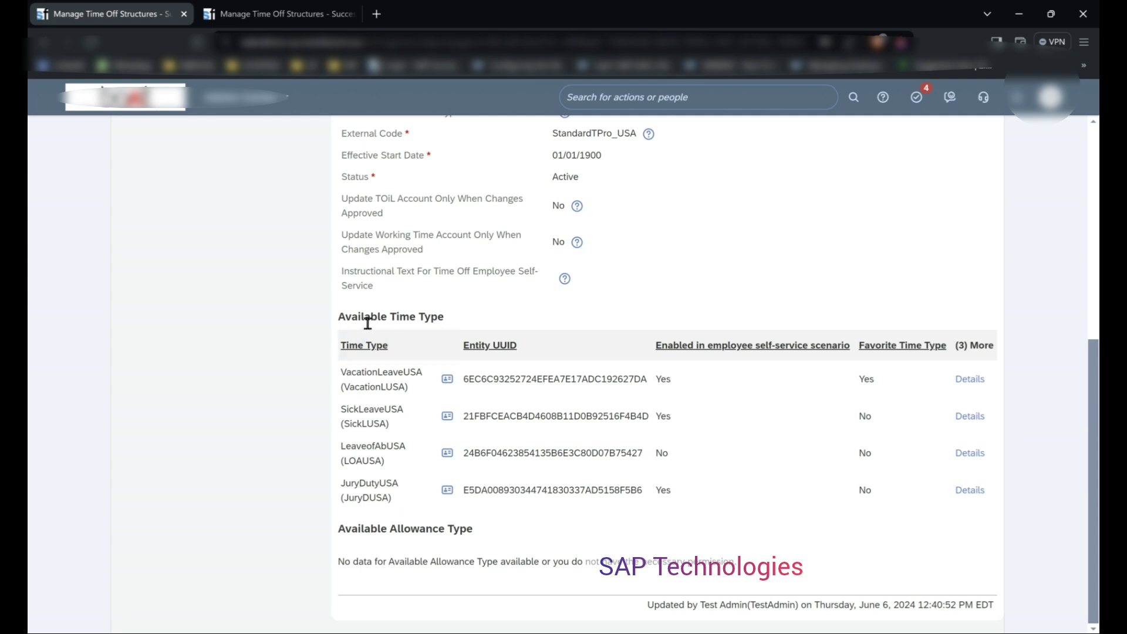
drag(339, 317, 482, 313)
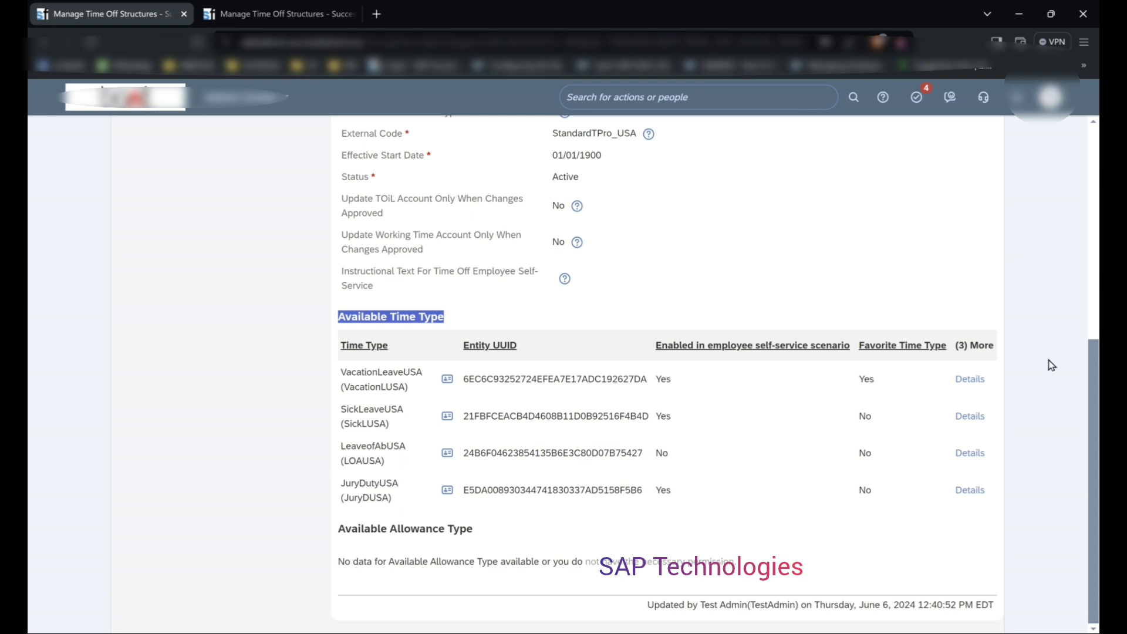
scroll(625, 469, up, 5)
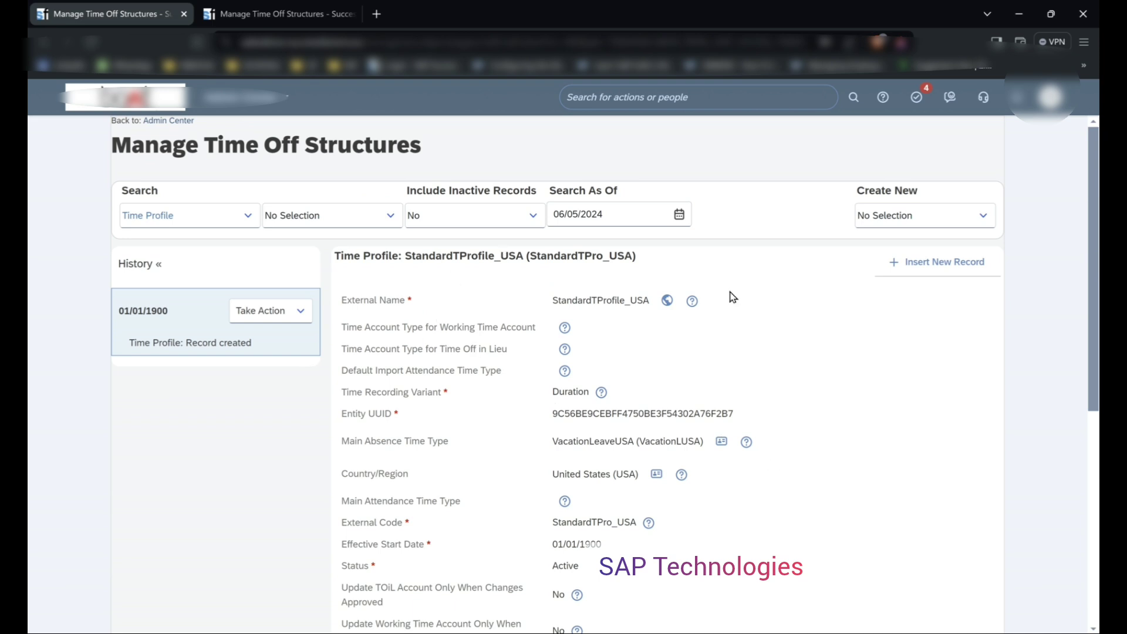
scroll(769, 493, down, 5)
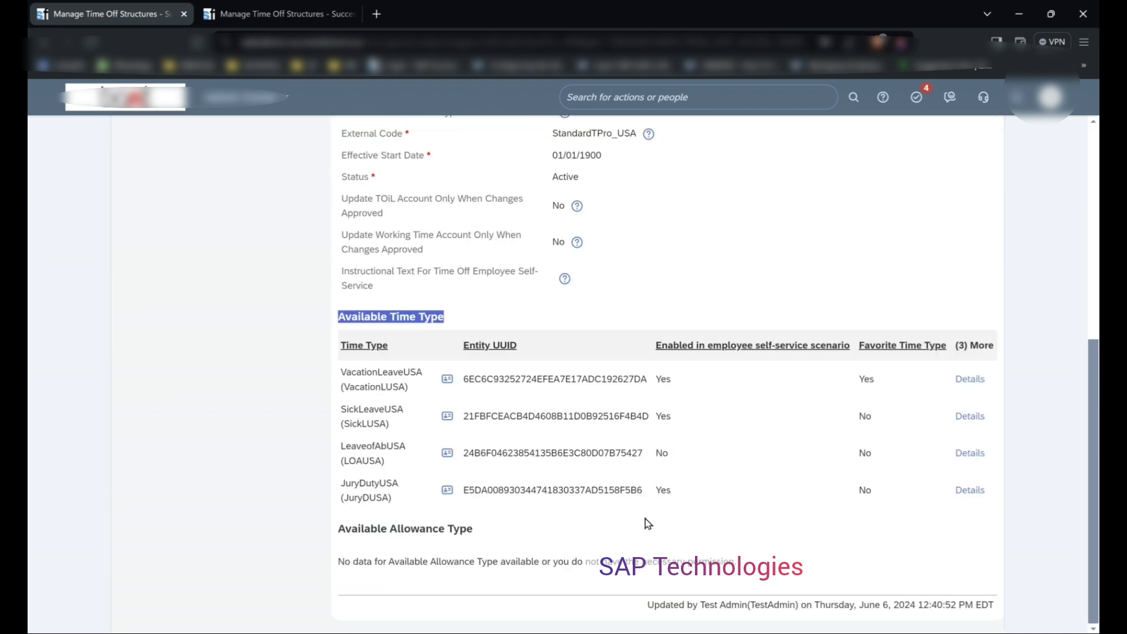